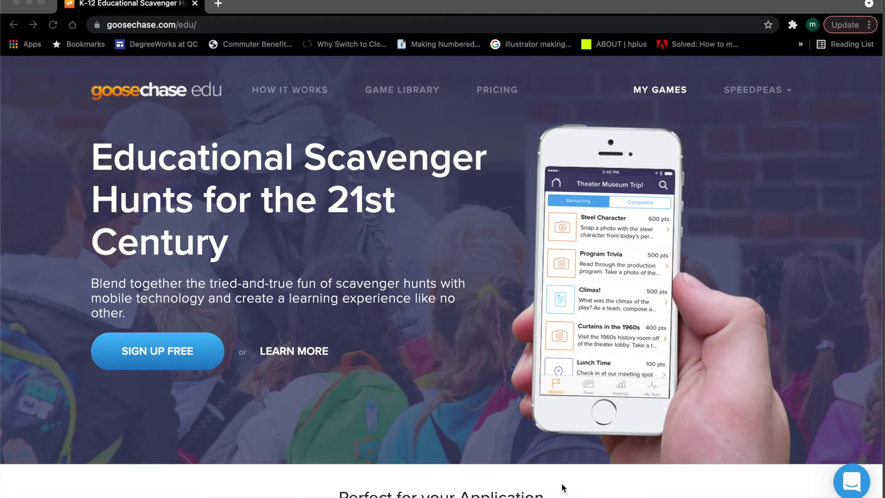
# - Look through the educator account tiers on the pricing page and return to the education home page
pyautogui.click(499, 97)
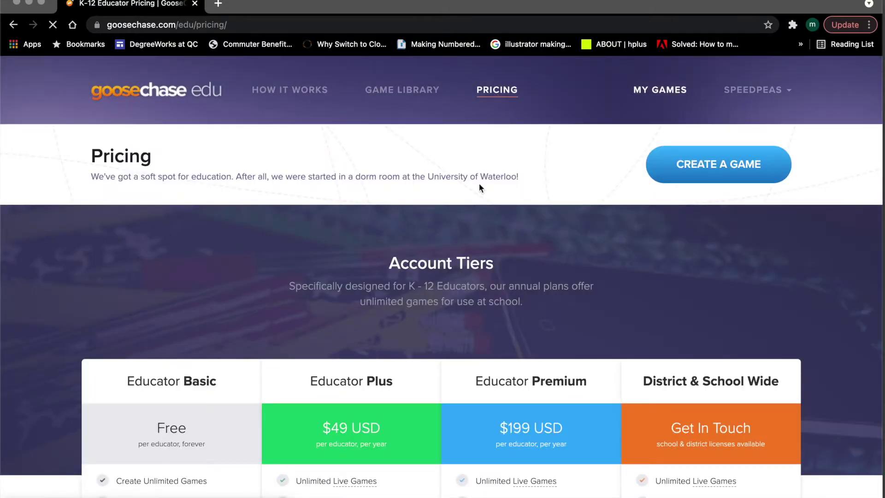
pyautogui.scroll(-3, 491, 340)
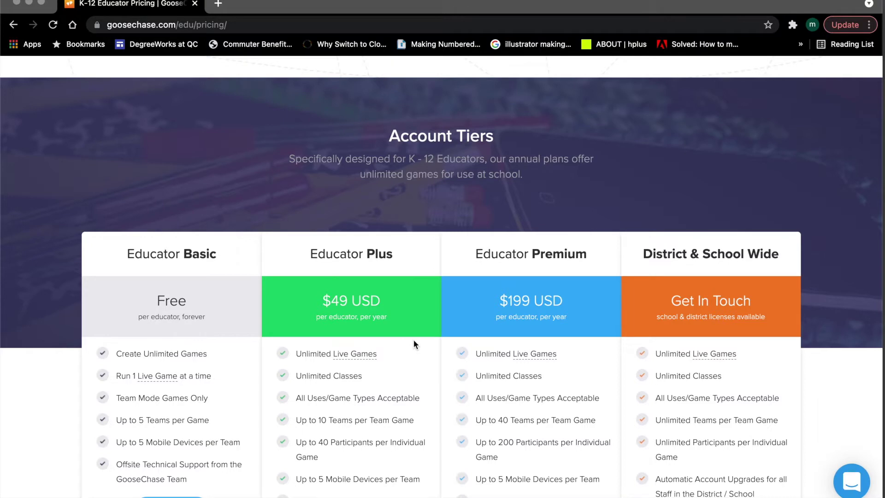
pyautogui.scroll(3, 414, 339)
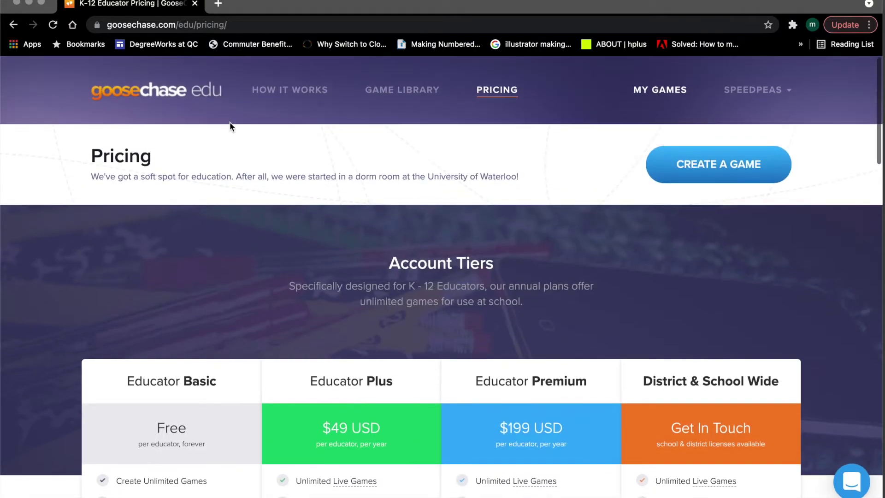
pyautogui.click(165, 90)
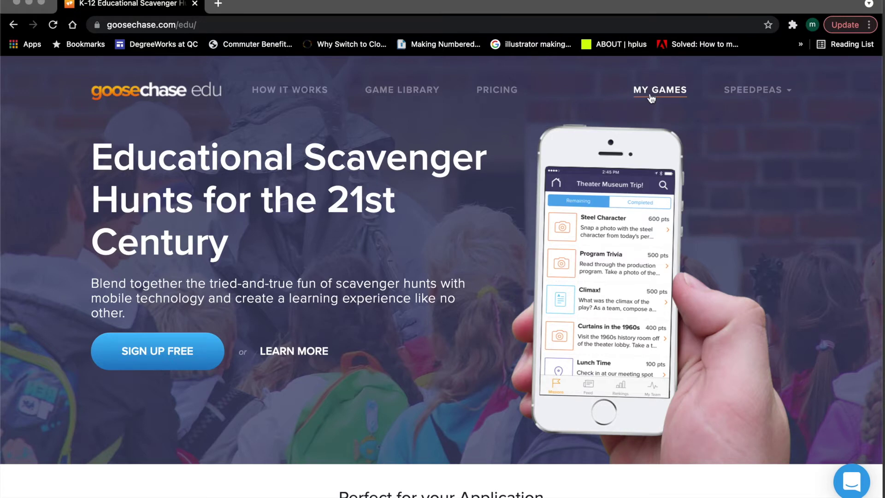
# - Create a new game from My Games and name it "Team Speedpeas - QC Scavenger Hunt - Summer 2021"
pyautogui.click(670, 93)
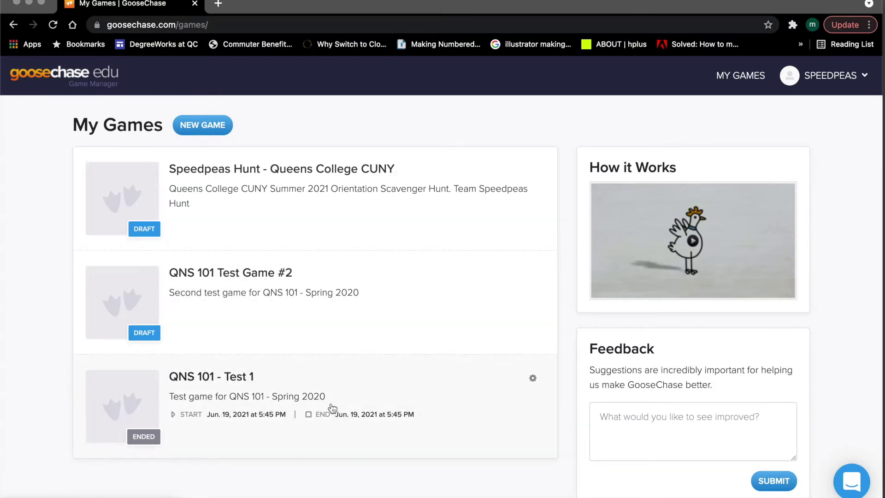
pyautogui.click(201, 131)
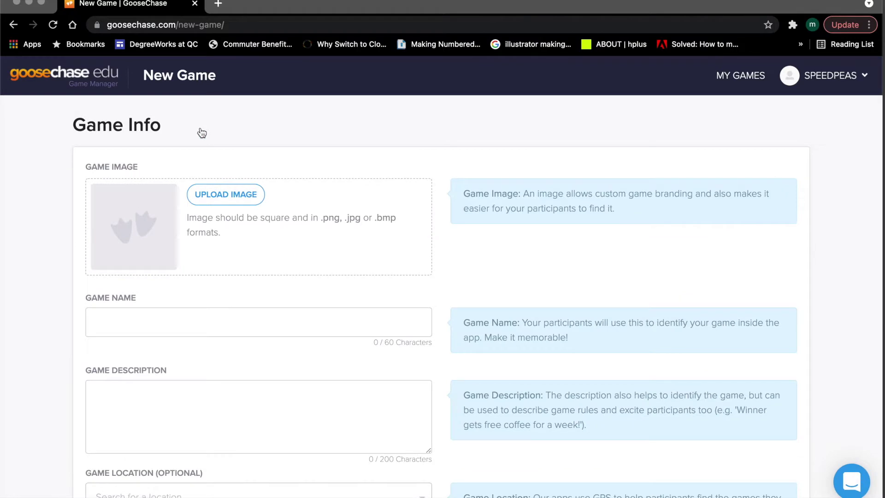
pyautogui.scroll(-1, 339, 195)
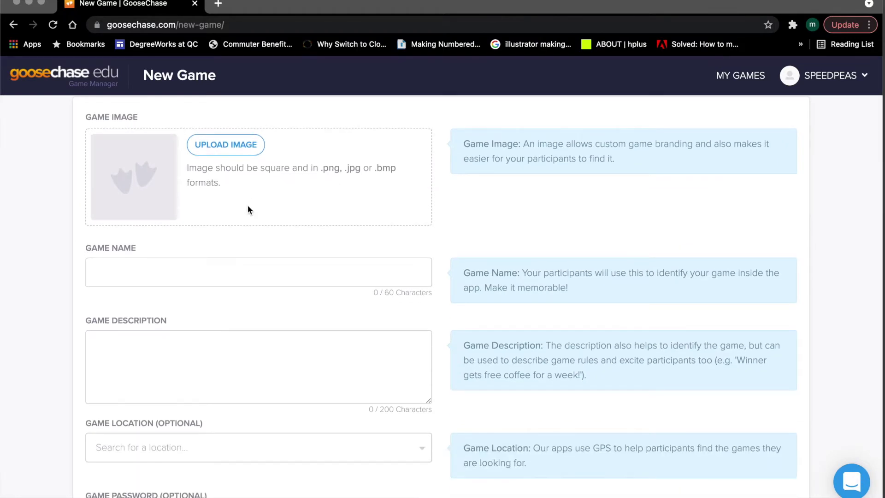
pyautogui.scroll(-1, 247, 210)
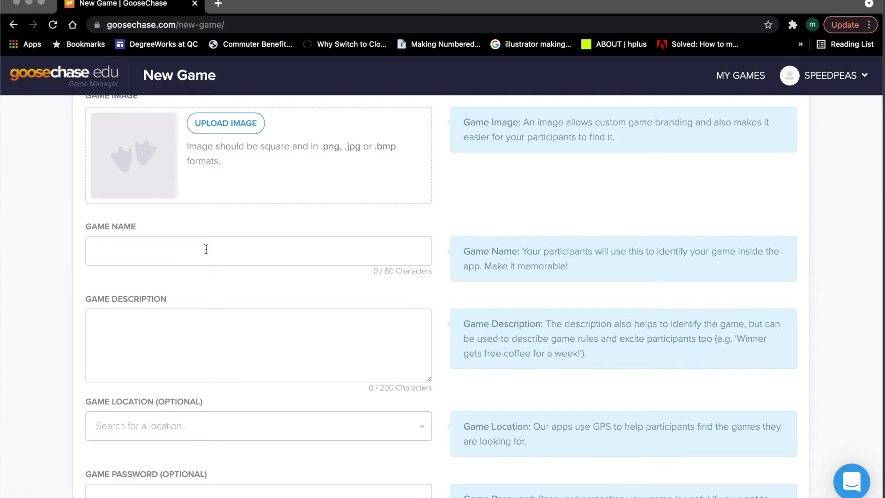
pyautogui.scroll(-1, 206, 249)
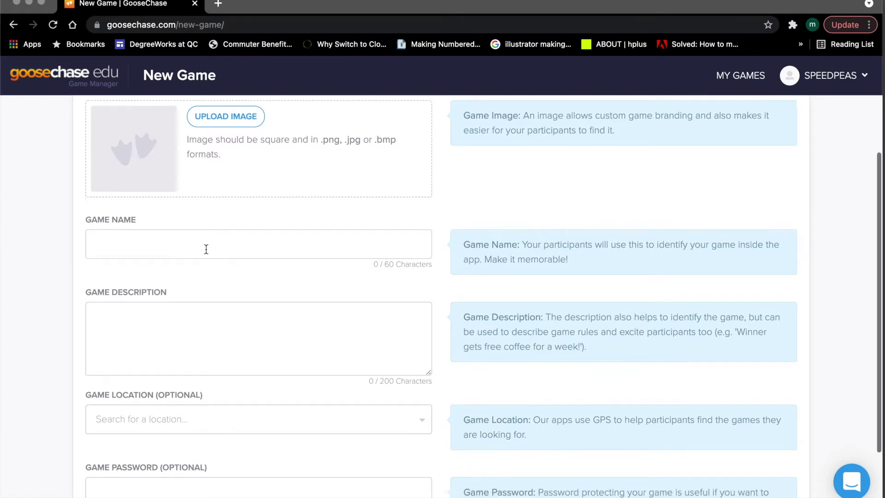
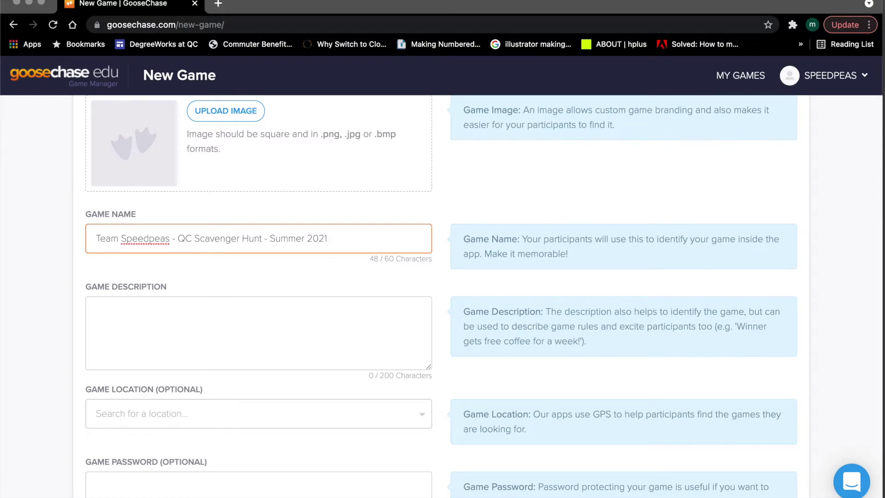
# - Enter the game description "Freshman Orientation Scavenger Hunt - Queens College Summer 2021"
pyautogui.scroll(-2, 483, 296)
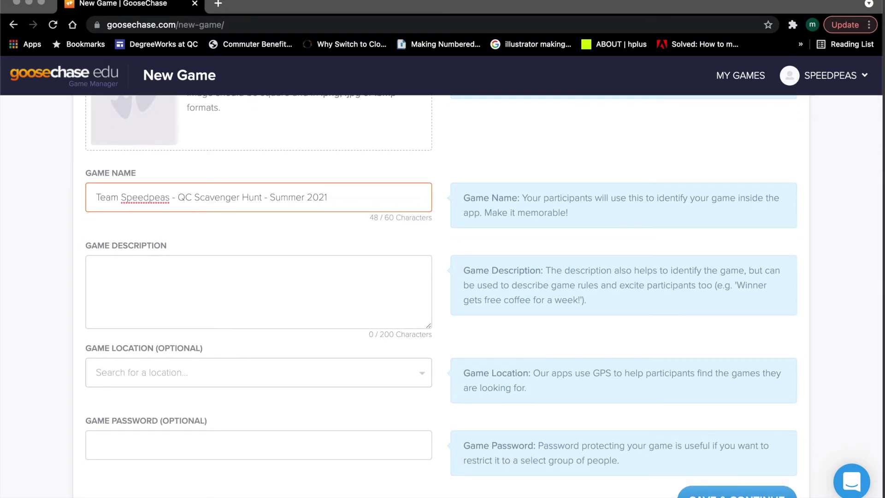
pyautogui.scroll(-1, 483, 296)
pyautogui.click(197, 235)
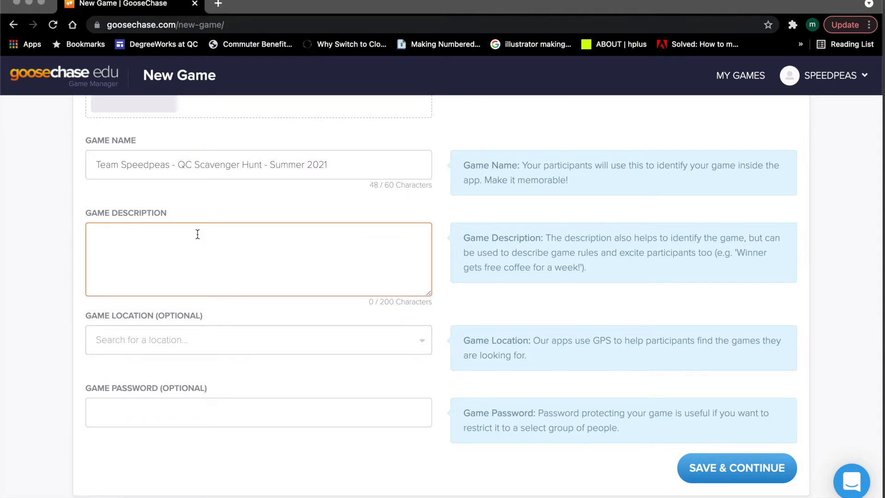
pyautogui.write('Freshman Orientation Scaveng')
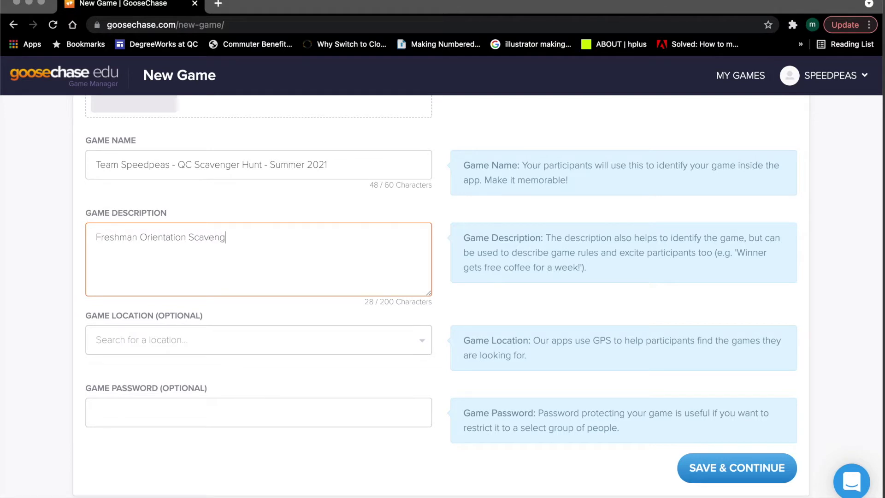
pyautogui.write('er Hunt - Queens College Summer 2021')
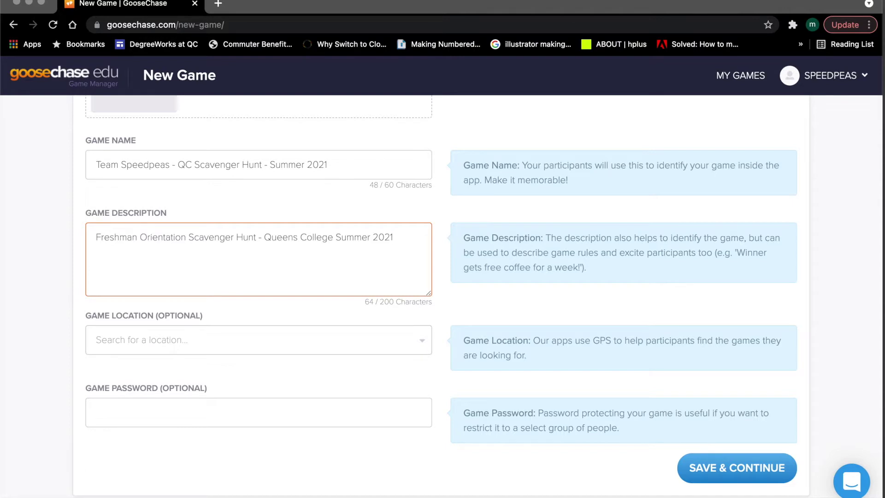
# - Review the game info form, then save it and continue to the missions setup
pyautogui.scroll(1, 575, 339)
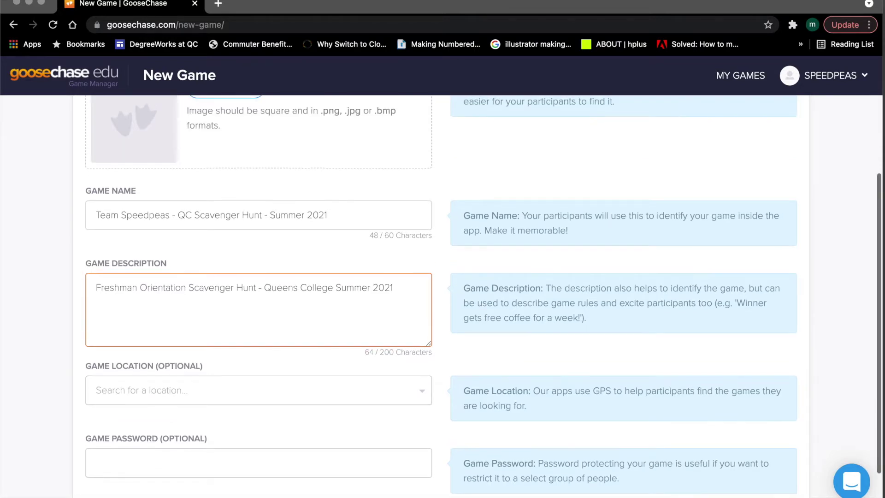
pyautogui.scroll(-1, 575, 340)
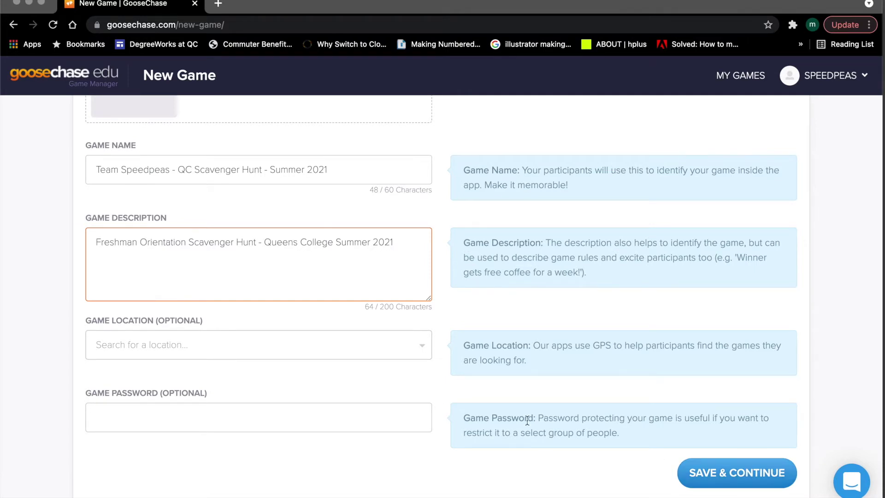
pyautogui.scroll(3, 519, 418)
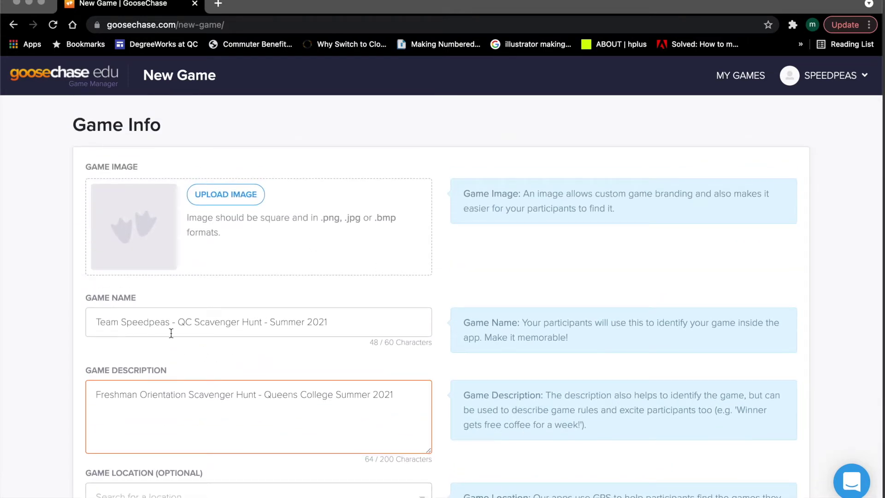
pyautogui.scroll(-5, 171, 333)
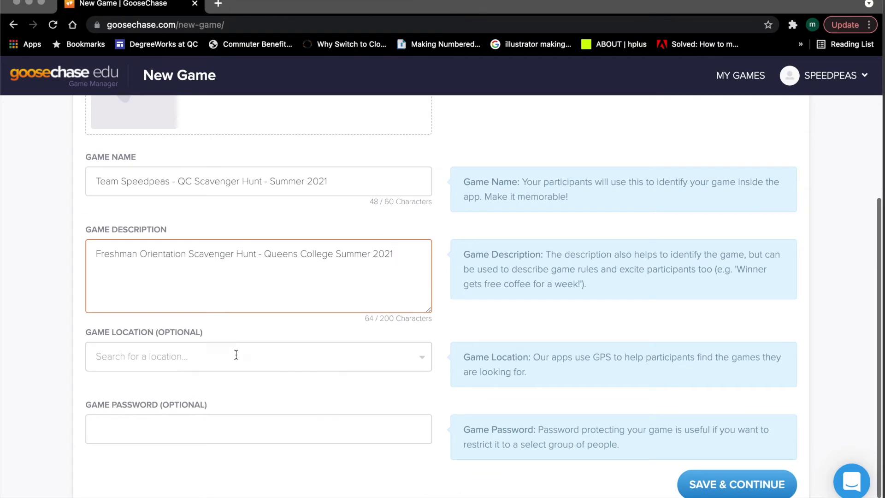
pyautogui.click(730, 484)
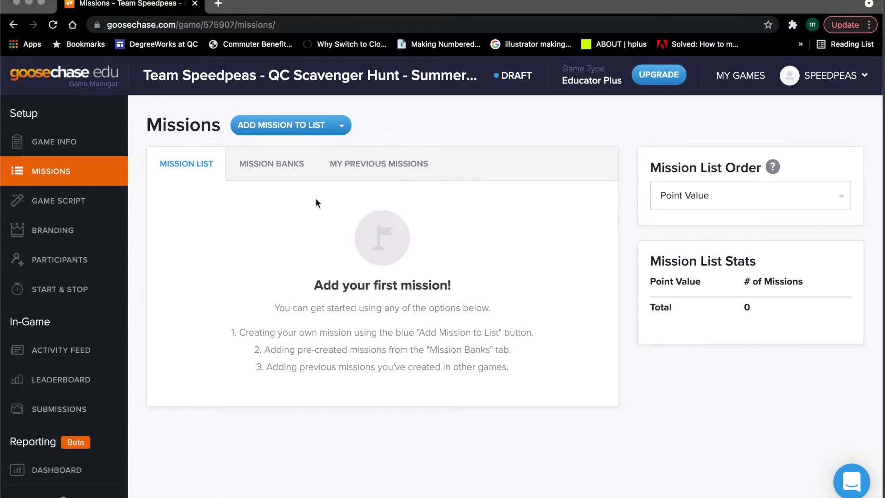
# - Add a photo/video mission to the empty mission list
pyautogui.click(348, 128)
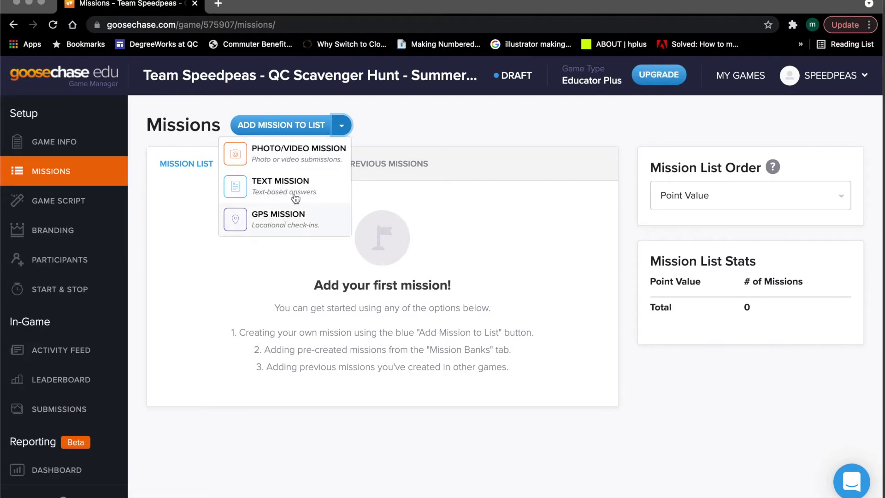
pyautogui.click(315, 151)
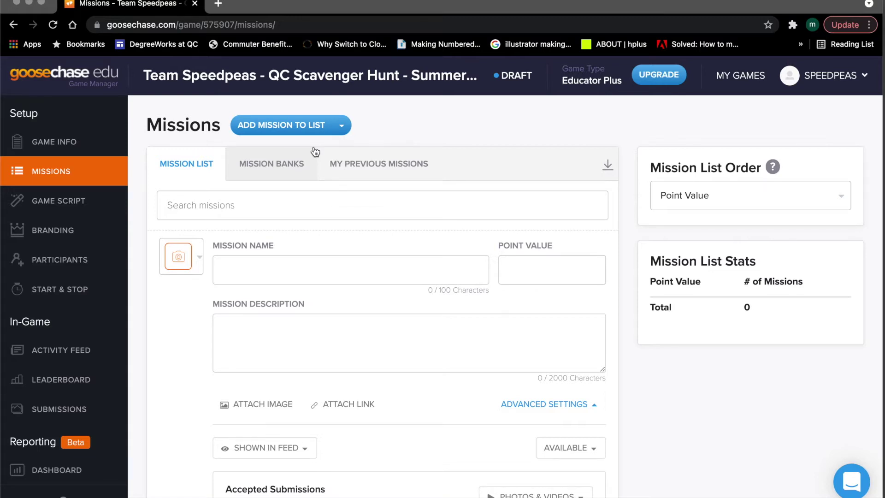
pyautogui.scroll(-1, 315, 152)
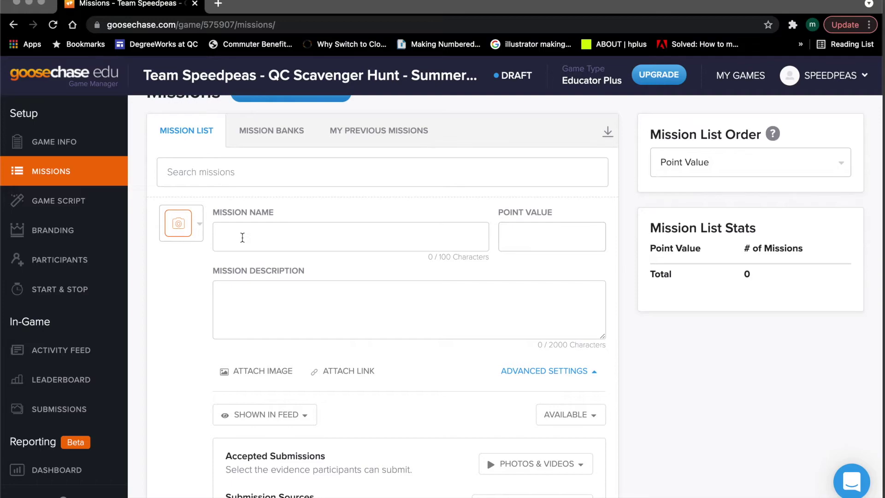
# - Check Mission #1 in the Word mission sheet, then name the new mission "Find Queens Hall" in GooseChase
pyautogui.hotkey('ctrl', 'Up')
pyautogui.click(220, 302)
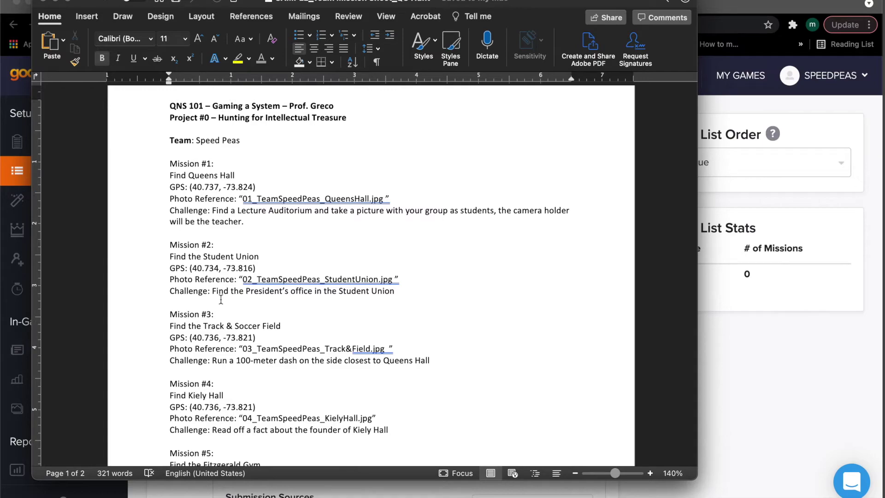
pyautogui.hotkey('ctrl', 'Up')
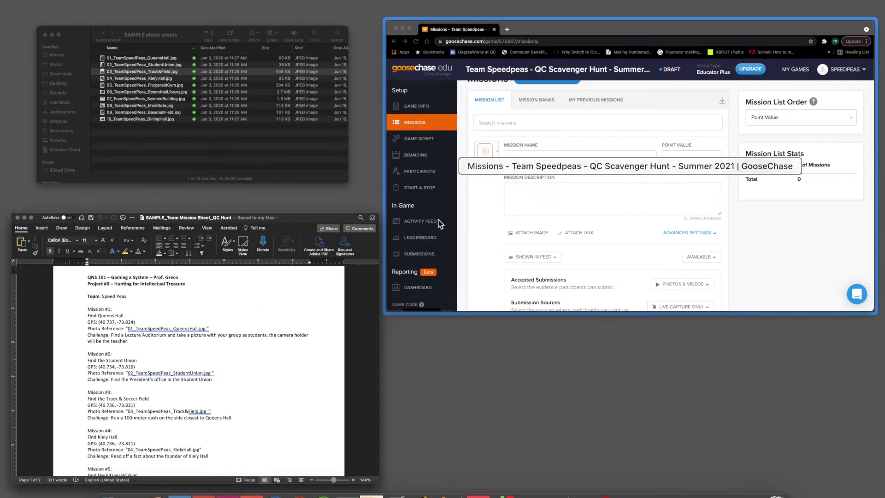
pyautogui.click(452, 224)
pyautogui.click(297, 233)
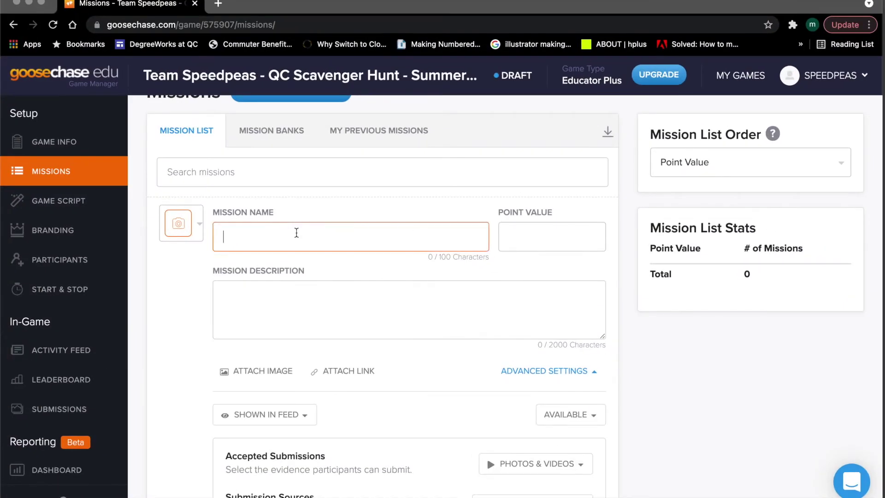
pyautogui.write('Find Queesn Ha')
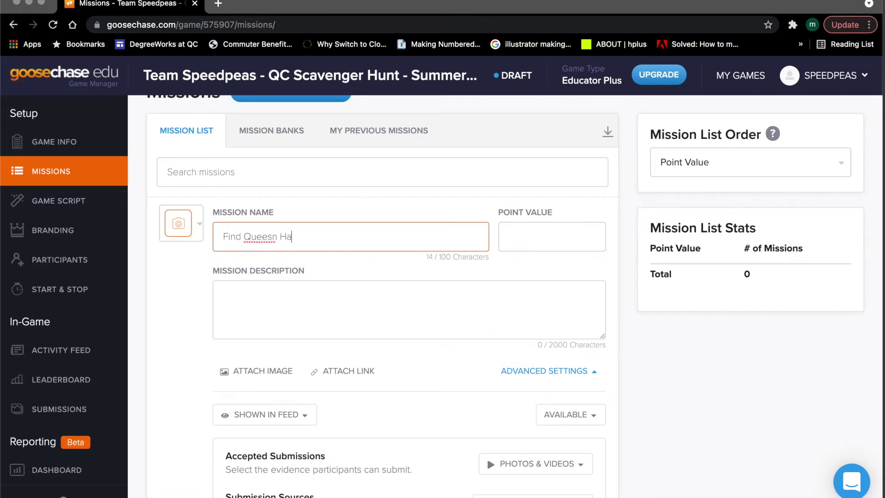
pyautogui.write('ll')
pyautogui.press('Left')
pyautogui.press('Left')
pyautogui.press('Left')
pyautogui.press('Left')
pyautogui.press('Left')
pyautogui.press('BackSpace')
pyautogui.press('BackSpace')
pyautogui.write('ns')
# - Set the Queens Hall mission's point value to 100 Points
pyautogui.click(520, 238)
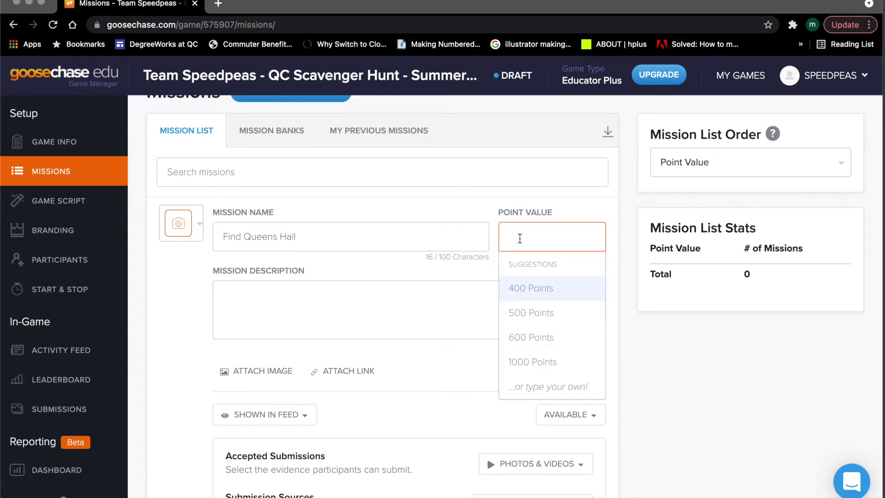
pyautogui.write('100')
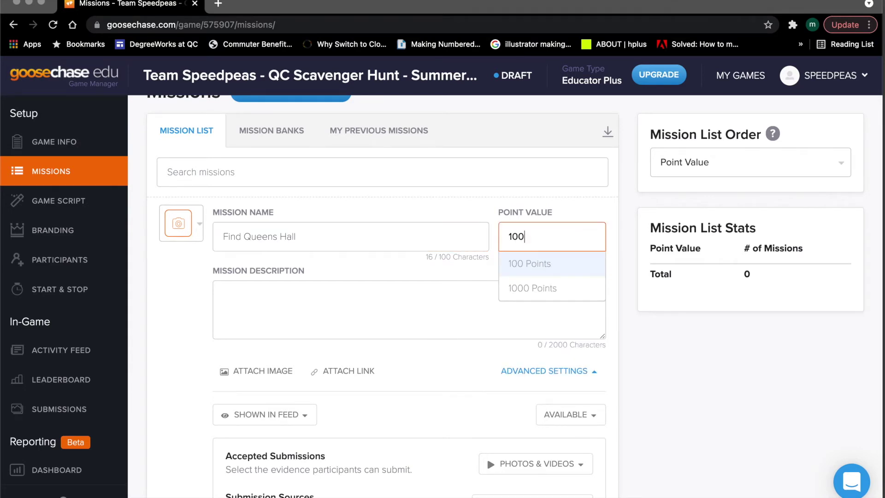
pyautogui.click(547, 259)
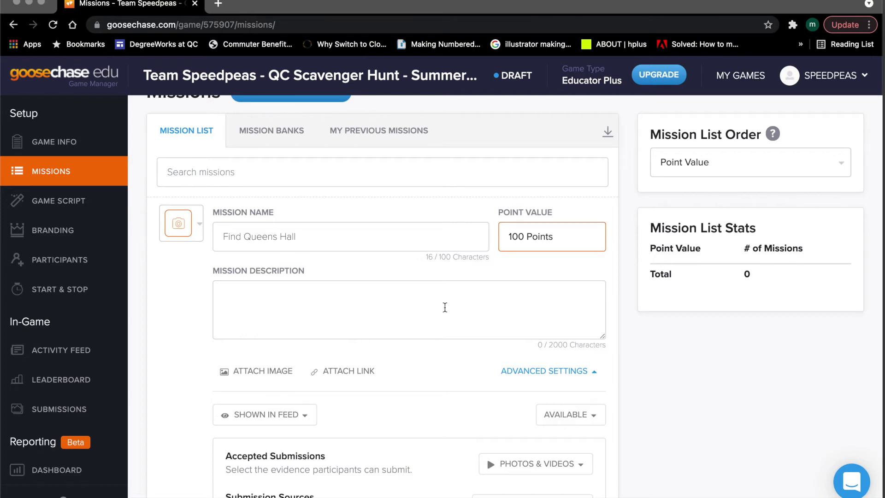
# - Copy Mission #1's line "GPS: (40.737, -73.824)" from the Word mission sheet into the GooseChase mission description
pyautogui.click(400, 300)
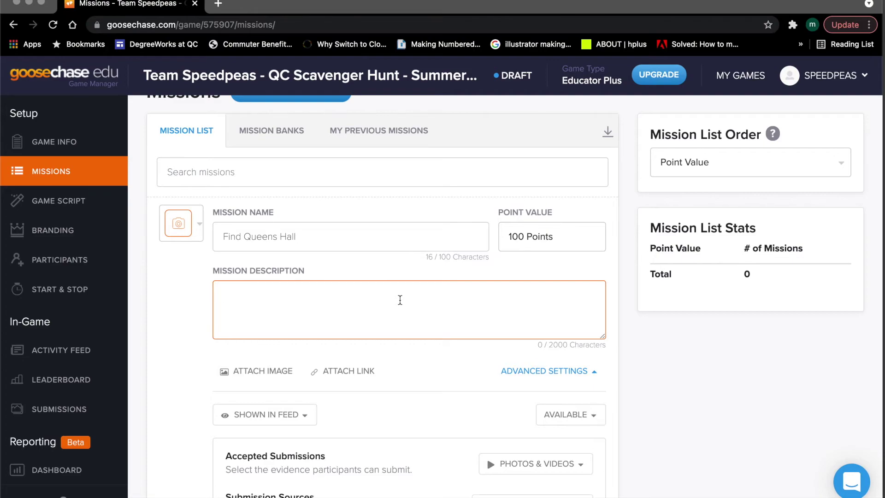
pyautogui.hotkey('ctrl', 'Up')
pyautogui.click(263, 253)
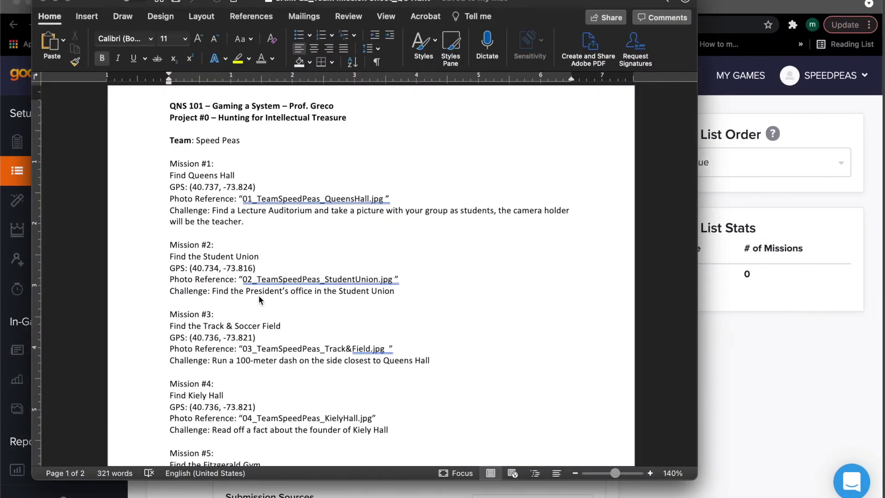
pyautogui.moveTo(169, 187); pyautogui.dragTo(254, 187)
pyautogui.press('super+c')
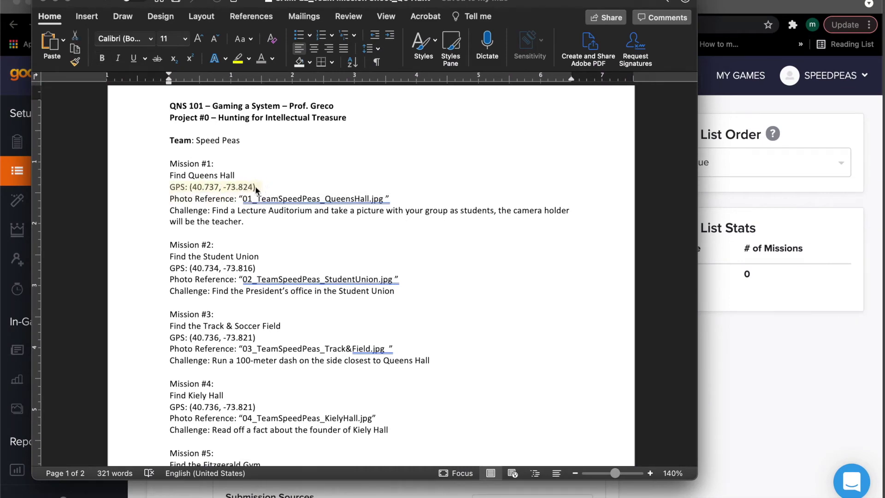
pyautogui.hotkey('ctrl', 'Up')
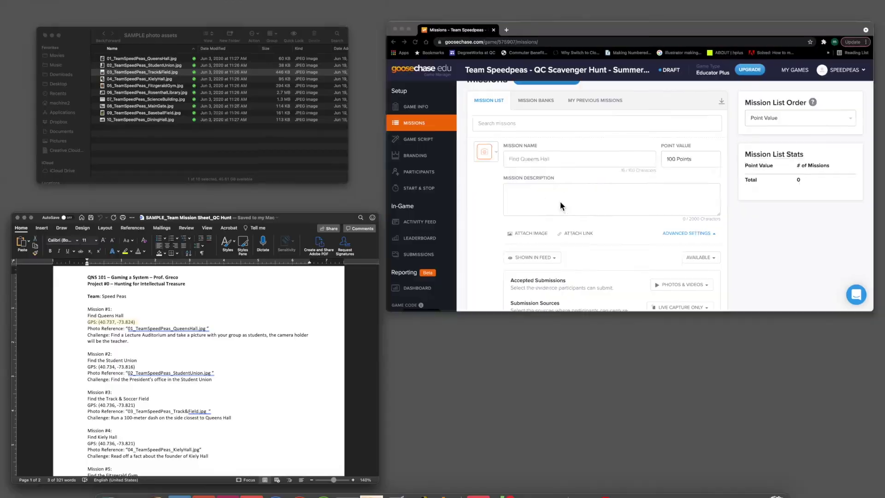
pyautogui.click(510, 206)
pyautogui.click(279, 292)
pyautogui.press('super+v')
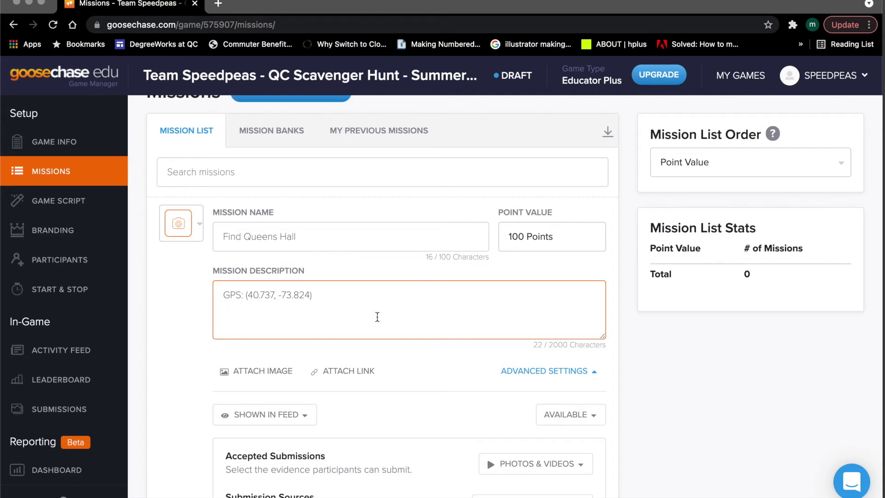
# - Copy Mission #1's challenge text about the Lecture Auditorium picture from the Word mission sheet onto a new line of the GooseChase mission description
pyautogui.press('Return')
pyautogui.hotkey('ctrl', 'Up')
pyautogui.click(307, 330)
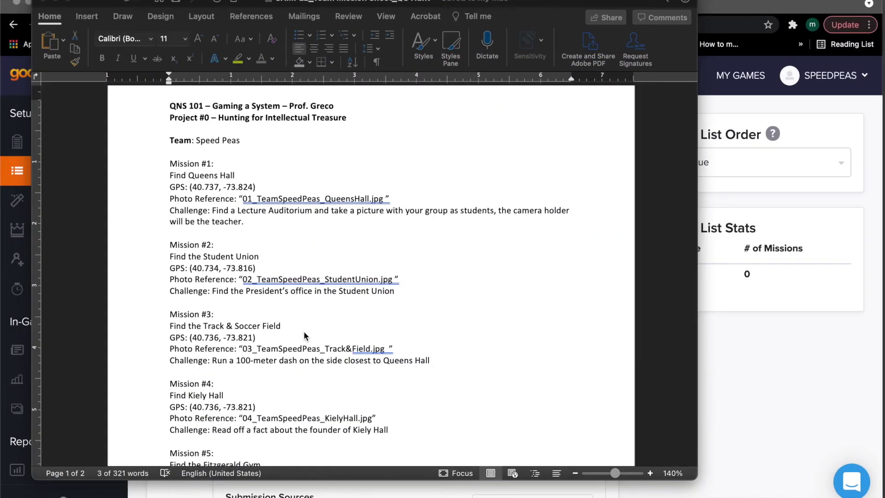
pyautogui.click(213, 210)
pyautogui.moveTo(213, 210); pyautogui.dragTo(246, 223)
pyautogui.press('super+c')
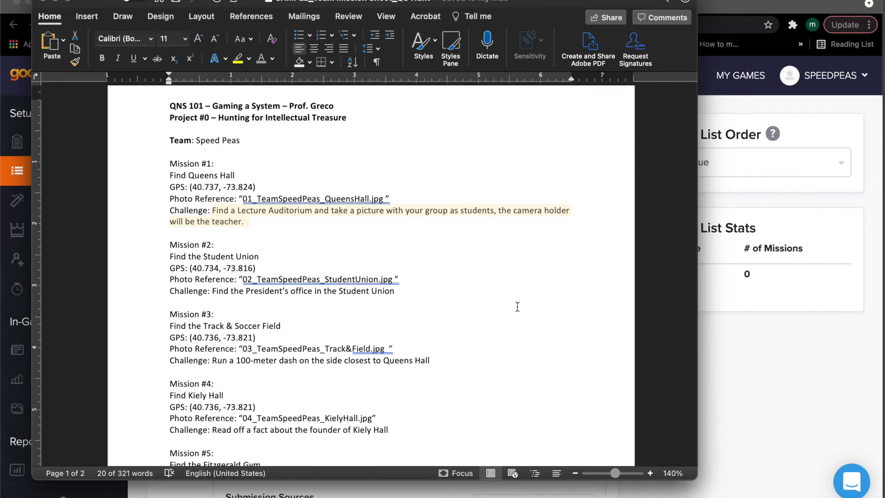
pyautogui.hotkey('ctrl', 'Up')
pyautogui.click(589, 218)
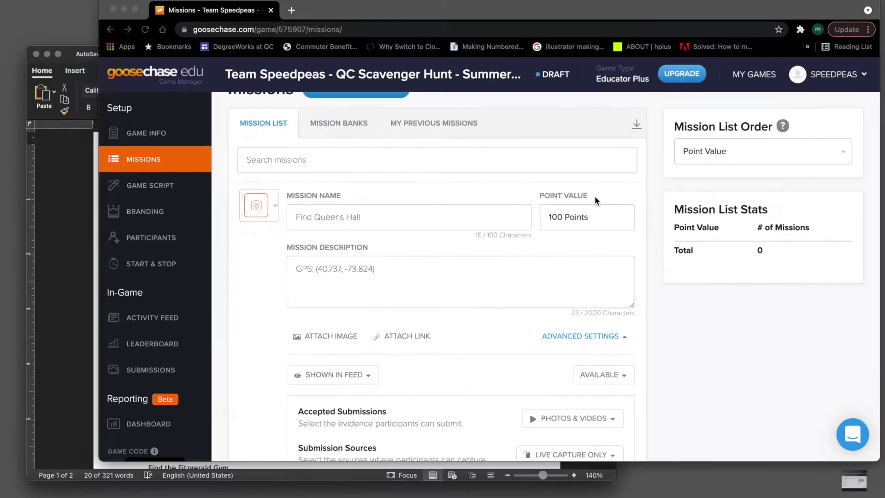
pyautogui.press('super+v')
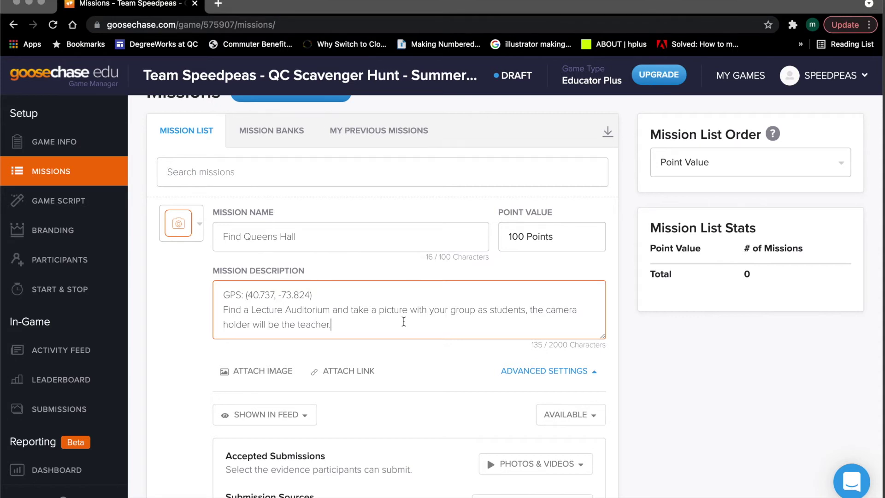
# - Attach the image 01_TeamSpeedPeas_QueensHall.jpg from the SAMPLE photo assets folder inside SAMPLE Team Speed Peas to the Queens Hall mission
pyautogui.click(254, 373)
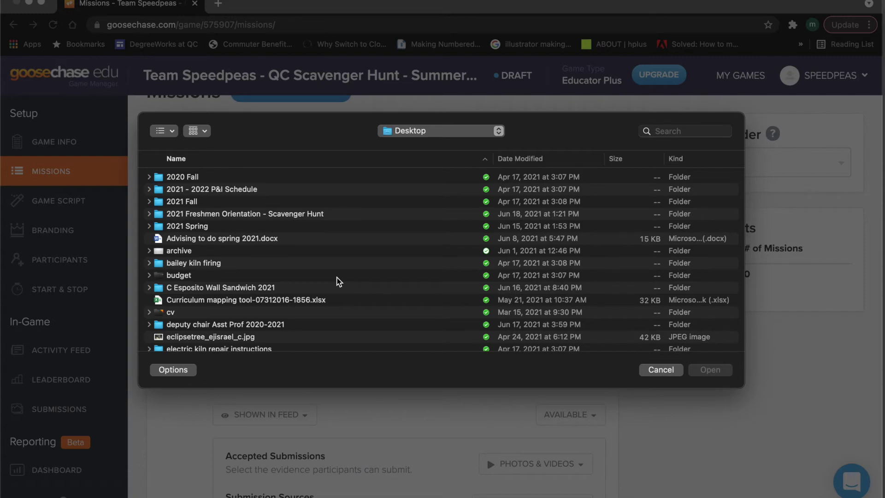
pyautogui.doubleClick(293, 215)
pyautogui.doubleClick(247, 201)
pyautogui.click(247, 189)
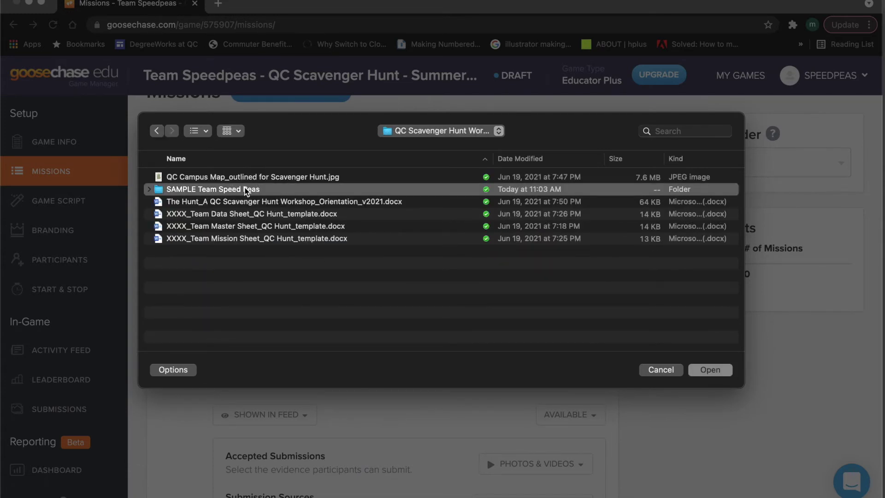
pyautogui.doubleClick(247, 189)
pyautogui.doubleClick(233, 179)
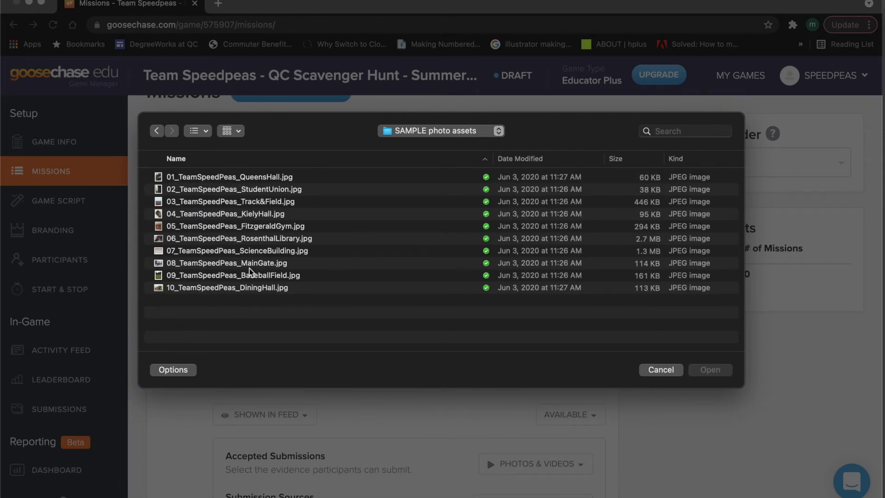
pyautogui.click(225, 180)
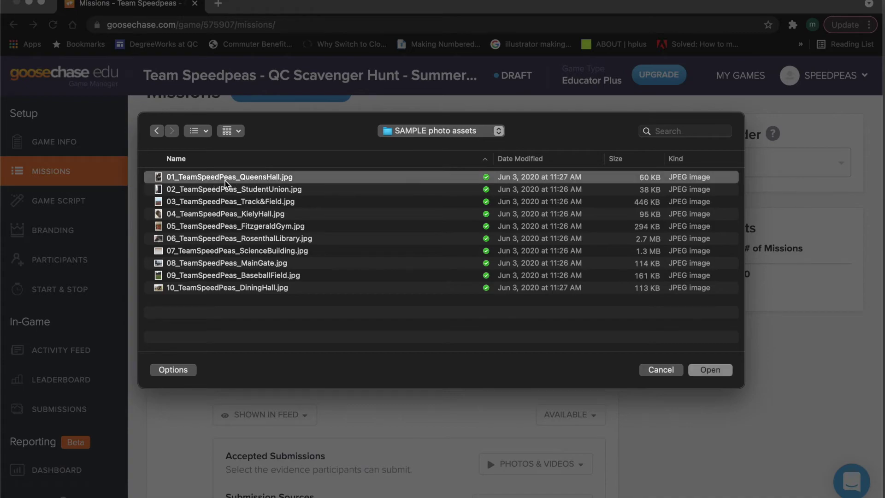
pyautogui.click(709, 369)
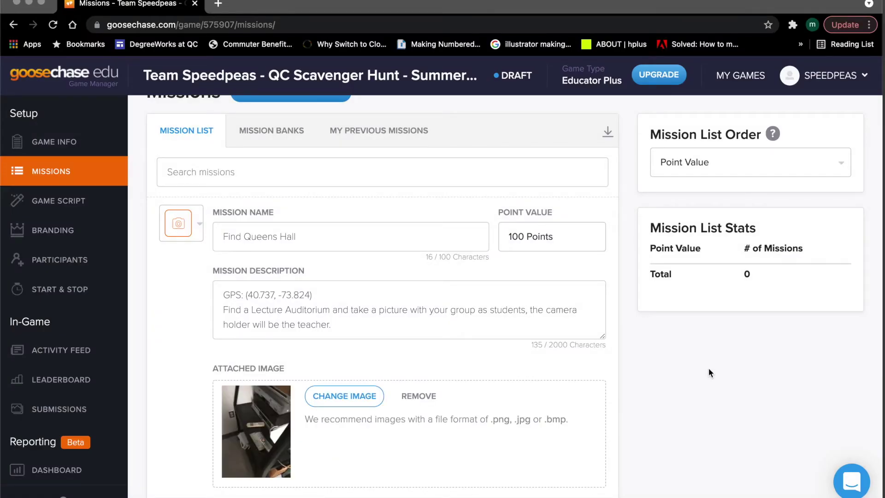
# - Review the Queens Hall mission's details and submission settings, then save the mission
pyautogui.scroll(-2, 709, 368)
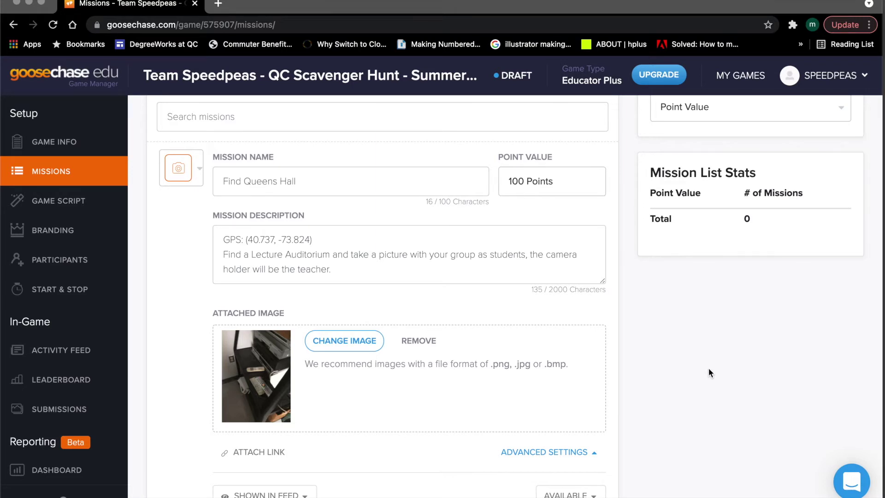
pyautogui.scroll(-2, 710, 372)
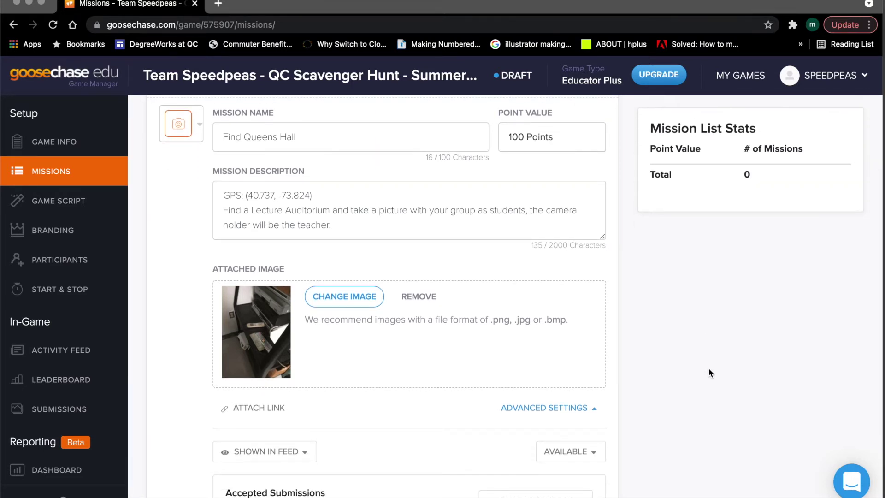
pyautogui.scroll(2, 709, 373)
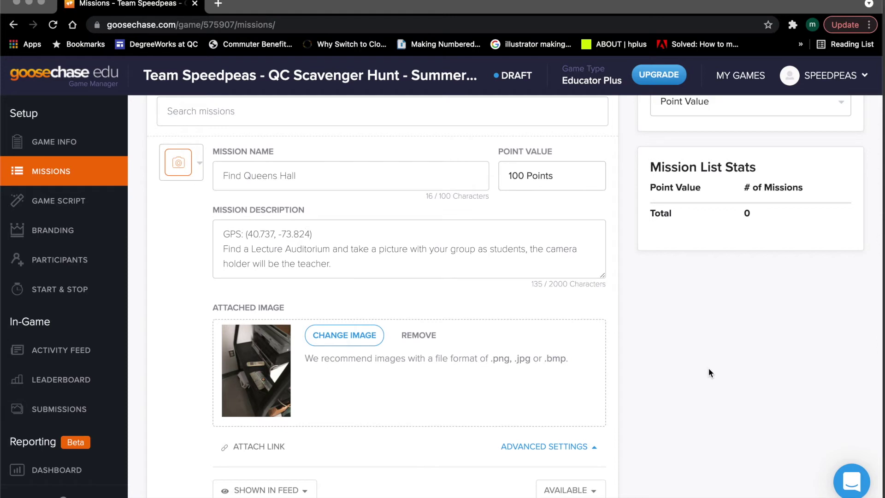
pyautogui.scroll(-5, 709, 371)
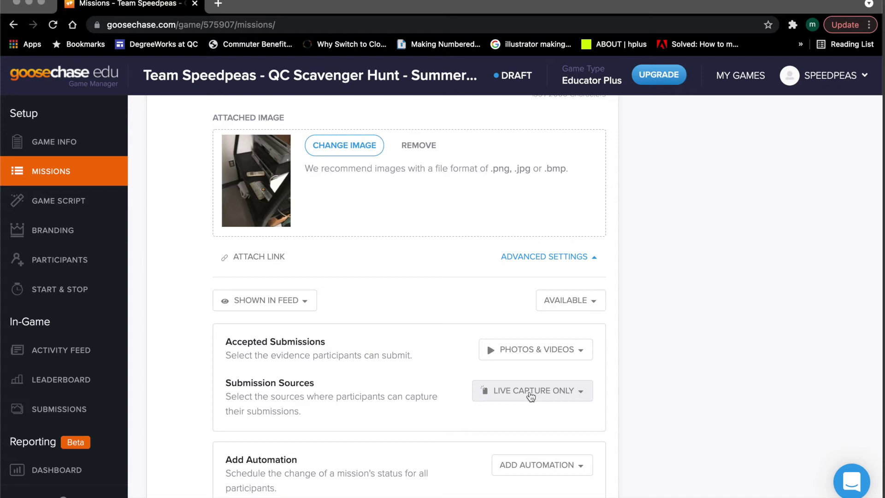
pyautogui.scroll(-2, 531, 396)
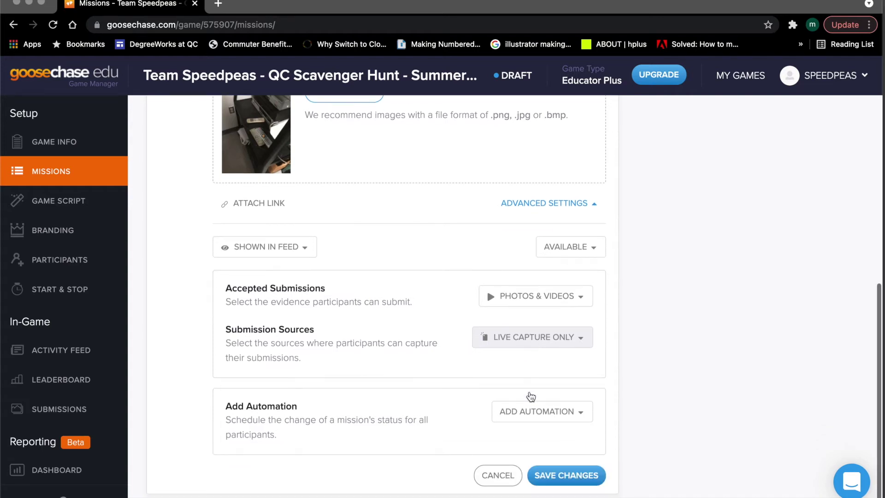
pyautogui.click(582, 479)
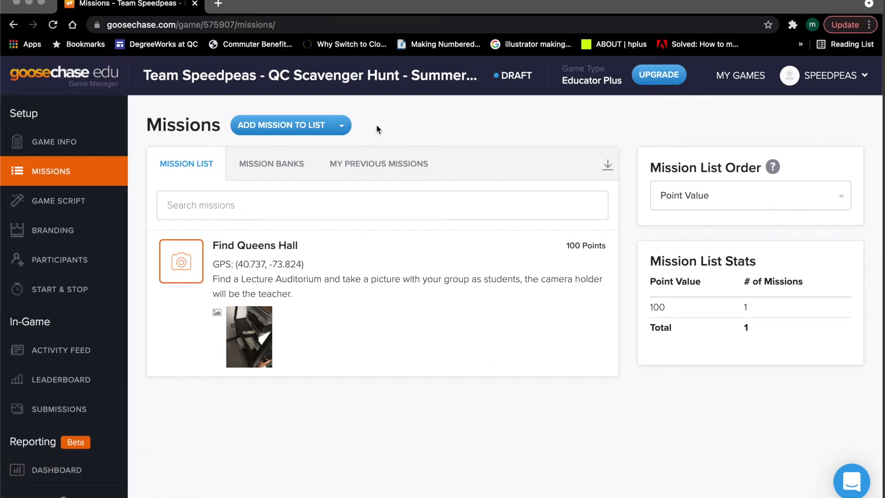
# - Add another photo/video mission to the mission list
pyautogui.click(343, 125)
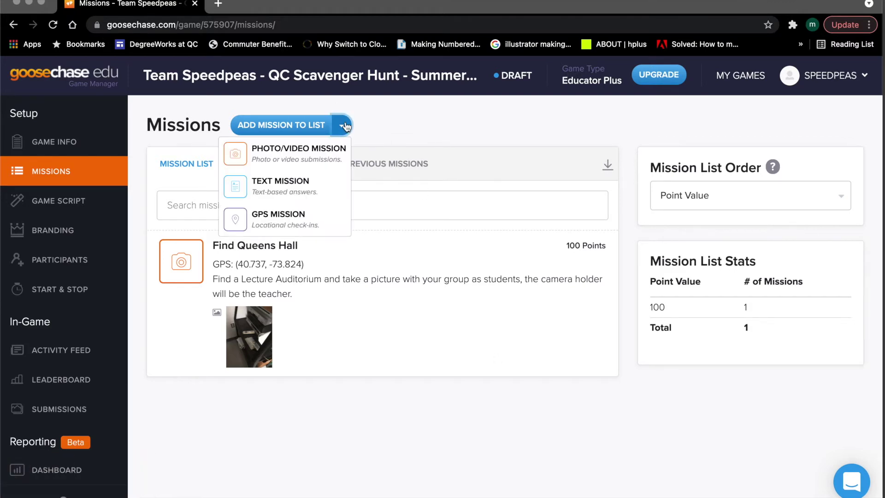
pyautogui.click(311, 150)
# - In the Word mission sheet, insert "Vice" before "President's office" in Mission #2's challenge line
pyautogui.hotkey('ctrl', 'Up')
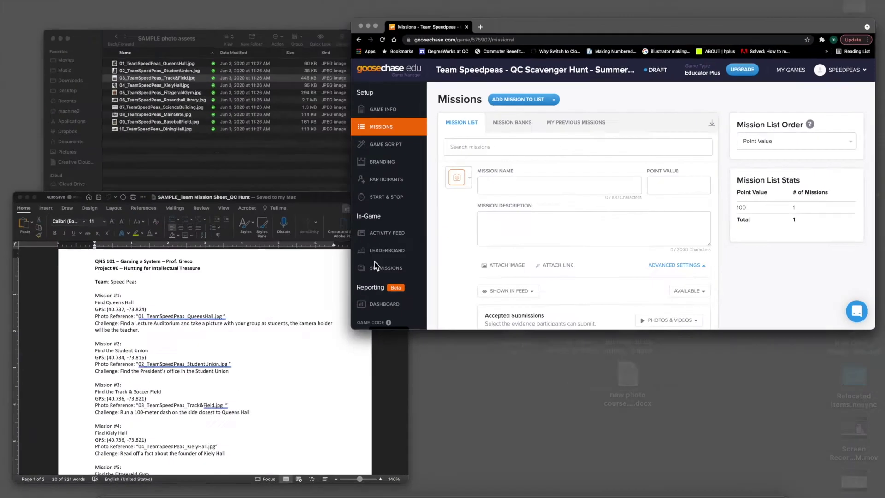
pyautogui.click(264, 258)
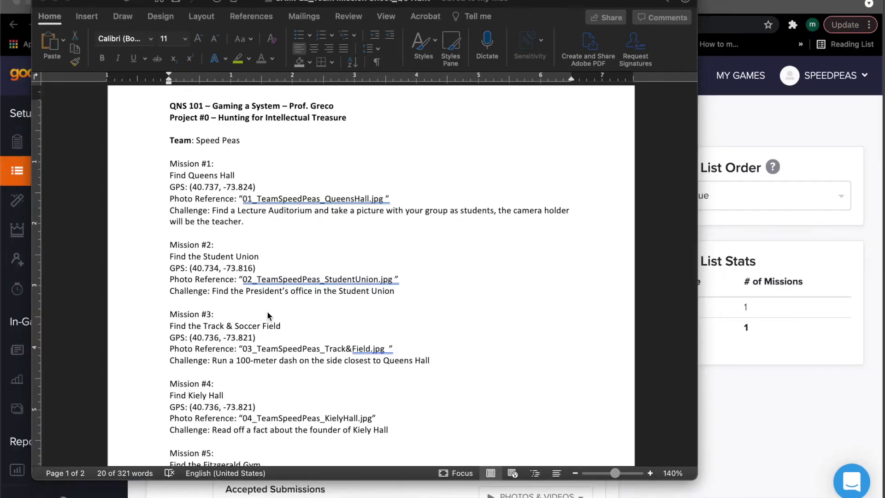
pyautogui.click(489, 290)
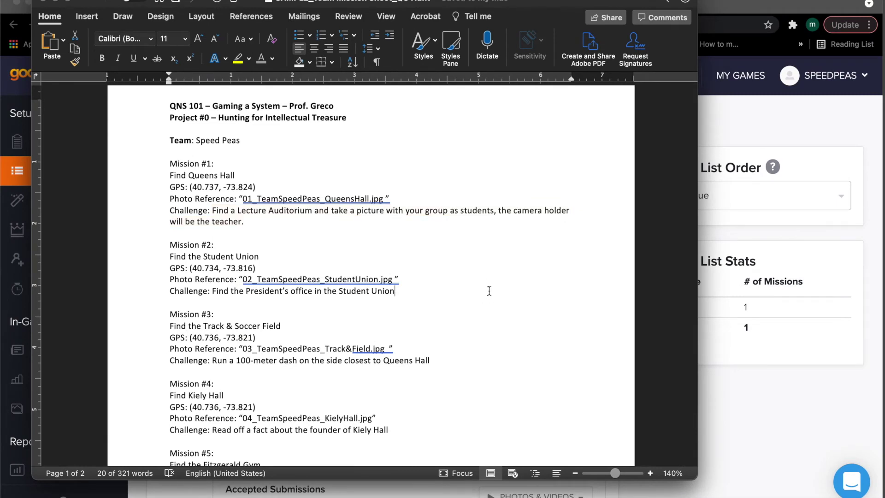
pyautogui.scroll(-1, 490, 291)
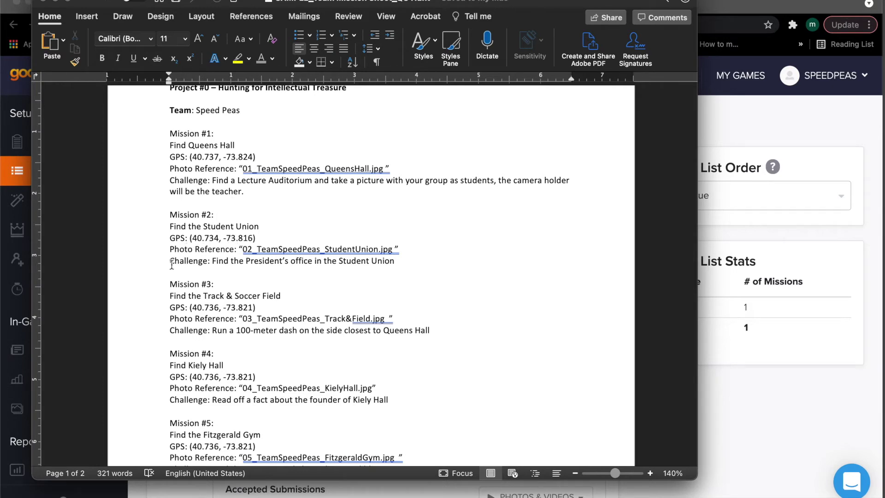
pyautogui.write('Vice')
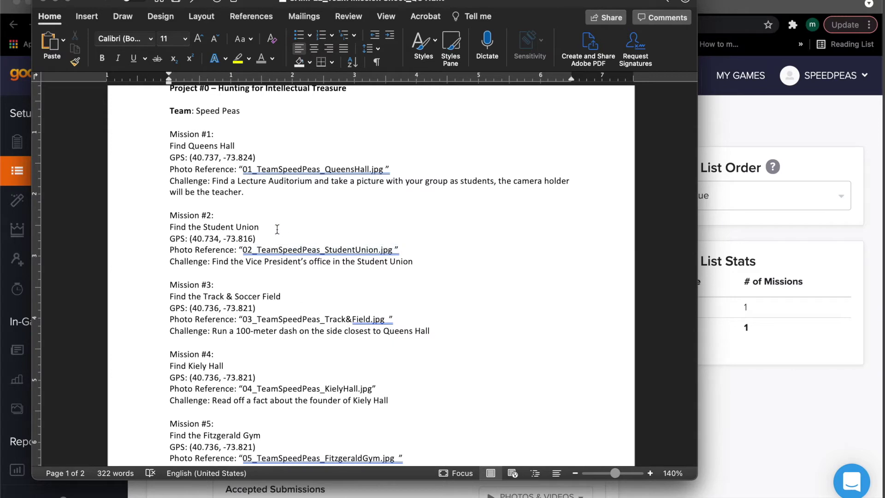
# - Copy Mission #2's title "Find the Student Union" from the Word sheet into the new GooseChase mission's name
pyautogui.moveTo(261, 226); pyautogui.dragTo(172, 227)
pyautogui.press('super+c')
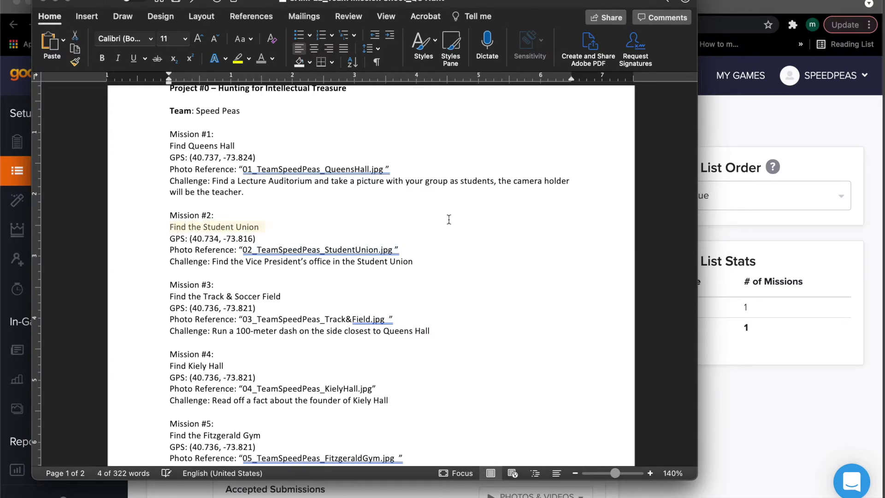
pyautogui.hotkey('ctrl', 'Up')
pyautogui.click(563, 208)
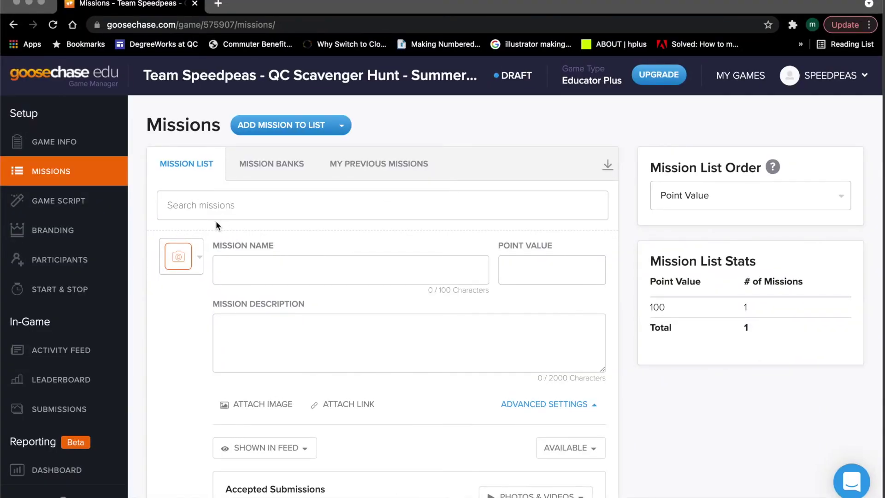
pyautogui.click(258, 271)
pyautogui.press('super+v')
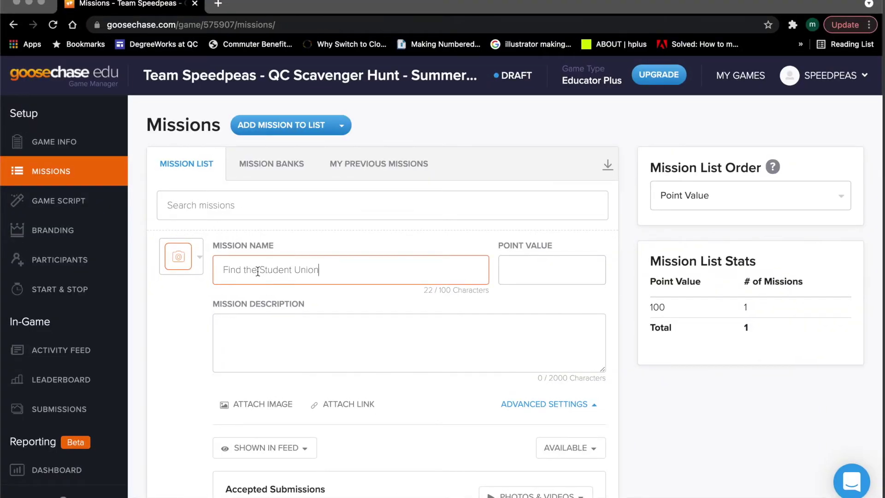
# - Set the Student Union mission's point value to 100 Points
pyautogui.click(549, 269)
pyautogui.write('100')
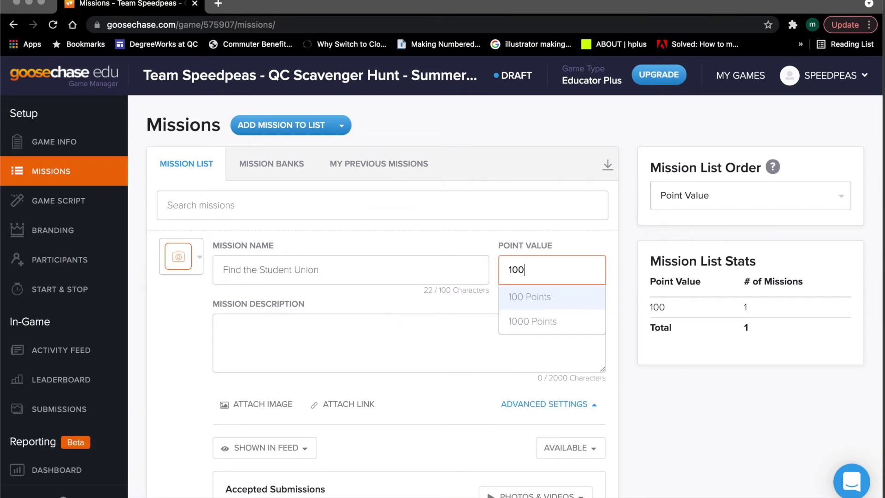
pyautogui.click(564, 296)
# - Copy Mission #2's line "GPS: (40.734, -73.816)" from the Word sheet into the GooseChase mission description and start a new line below it
pyautogui.hotkey('ctrl', 'Up')
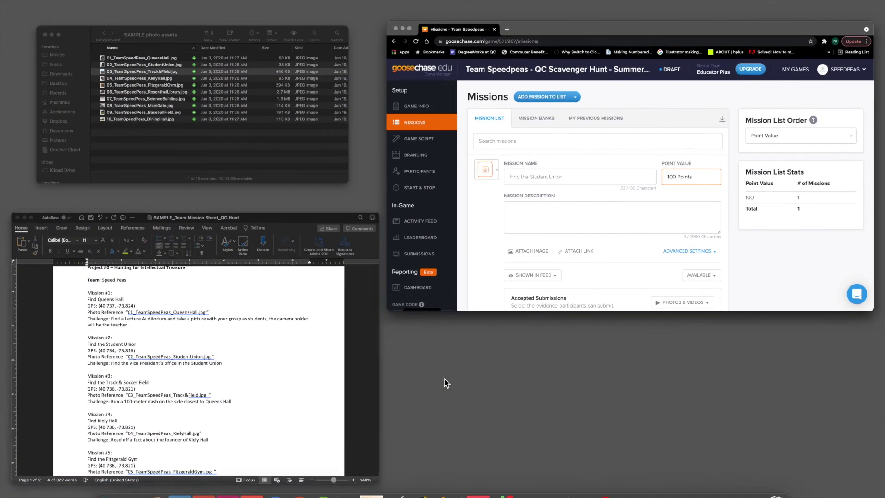
pyautogui.click(325, 383)
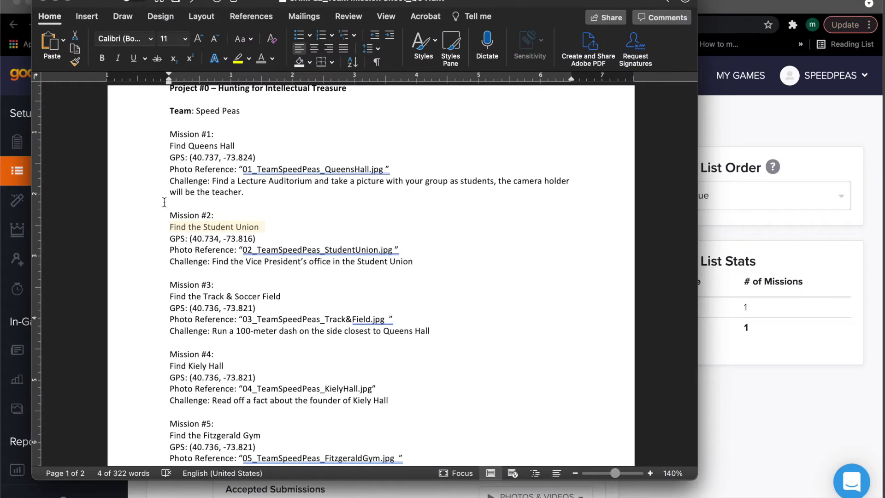
pyautogui.moveTo(171, 239); pyautogui.dragTo(256, 239)
pyautogui.press('super+c')
pyautogui.hotkey('ctrl', 'Up')
pyautogui.click(589, 196)
pyautogui.click(319, 324)
pyautogui.press('super+v')
pyautogui.press('Return')
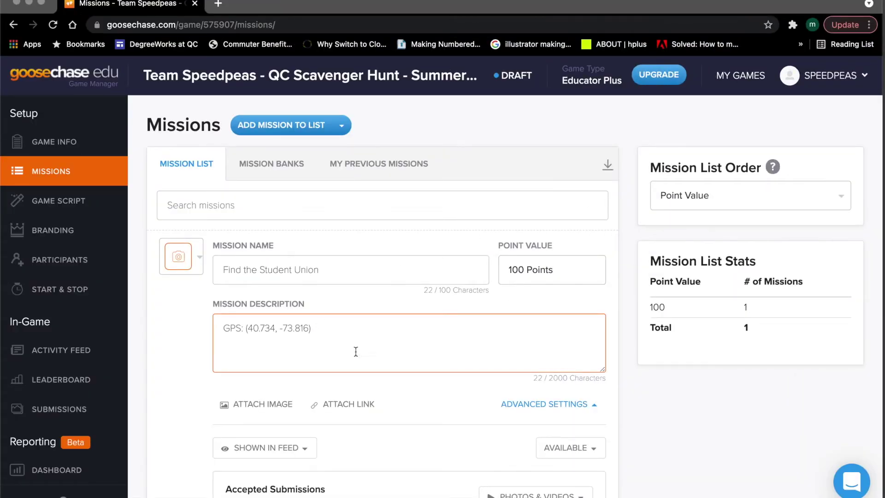
# - Copy Mission #2's challenge "Find the Vice President's office in the Student Union" from the Word sheet into the description below the GPS line
pyautogui.hotkey('ctrl', 'Up')
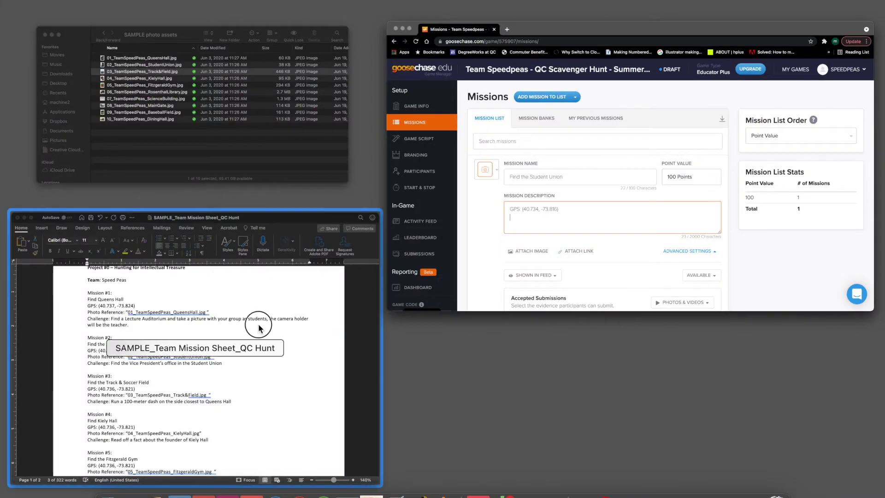
pyautogui.click(258, 341)
pyautogui.moveTo(212, 261); pyautogui.dragTo(412, 262)
pyautogui.press('super+c')
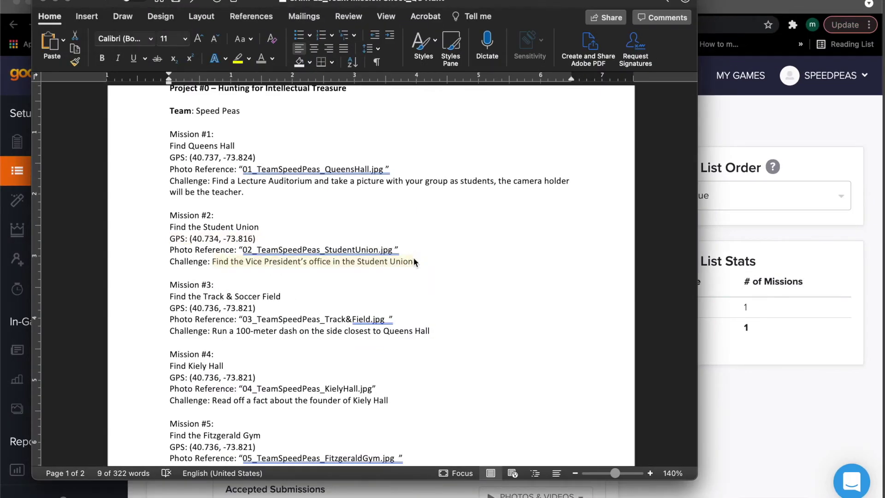
pyautogui.hotkey('ctrl', 'Up')
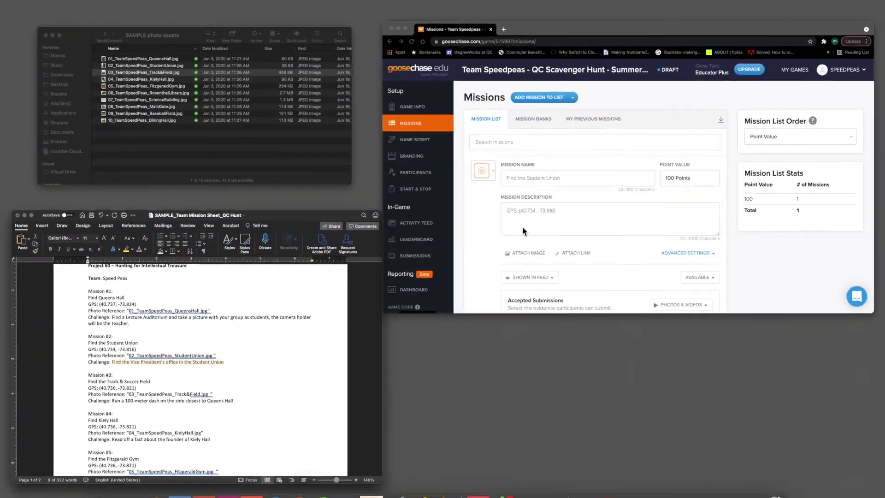
pyautogui.click(522, 226)
pyautogui.press('super+v')
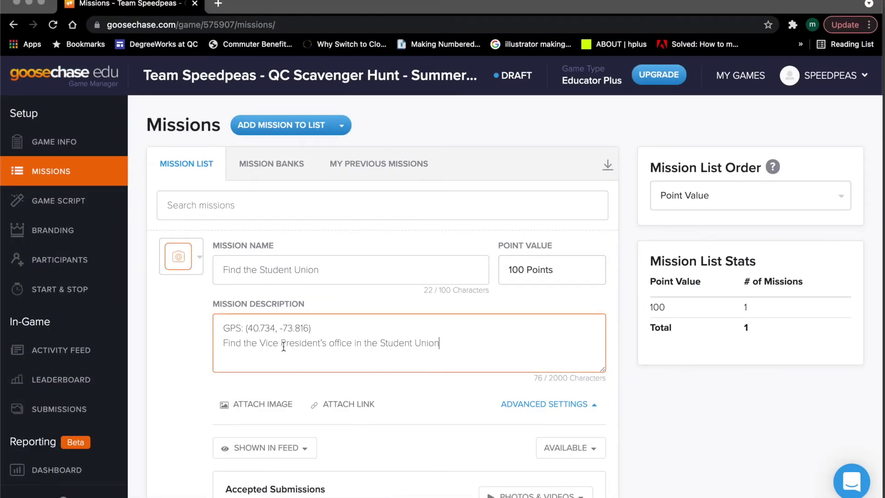
# - Attach the image 02_TeamSpeedPeas_StudentUnion.jpg to the Find the Student Union mission
pyautogui.scroll(-2, 284, 346)
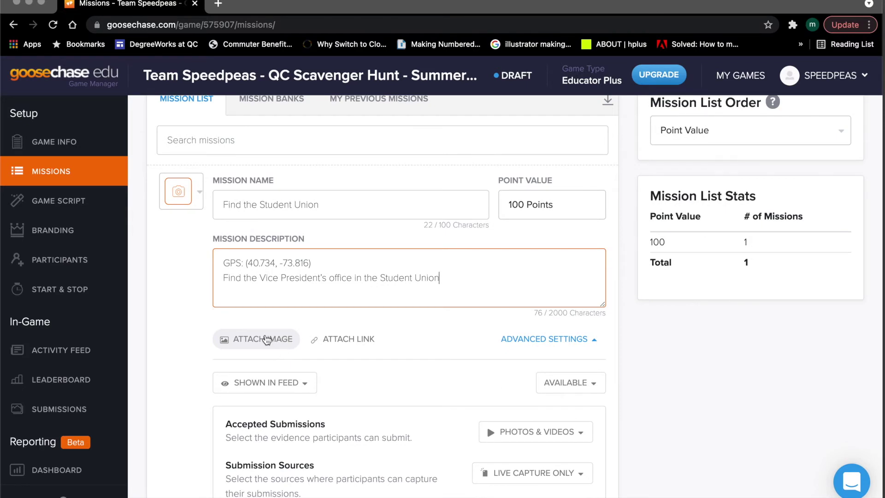
pyautogui.click(266, 340)
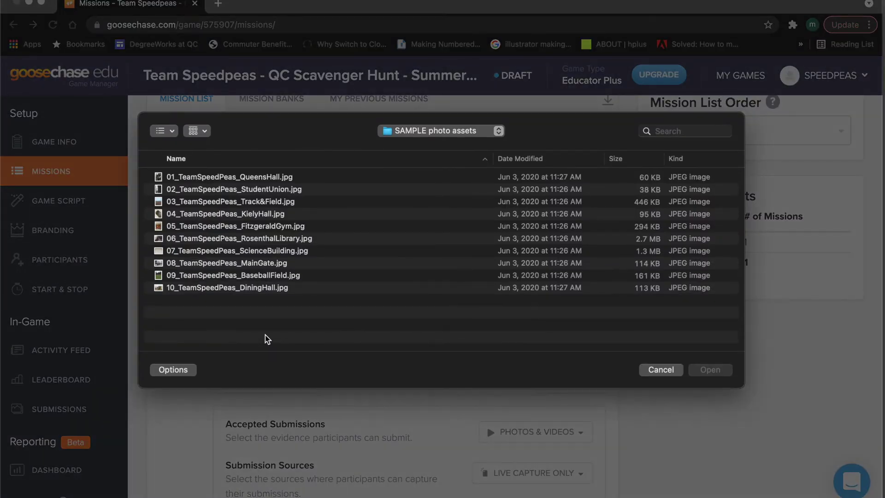
pyautogui.click(257, 196)
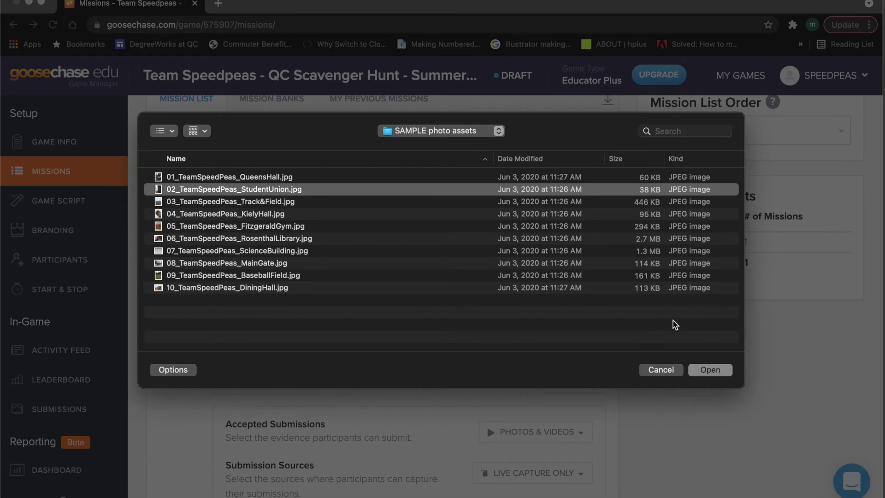
pyautogui.click(707, 370)
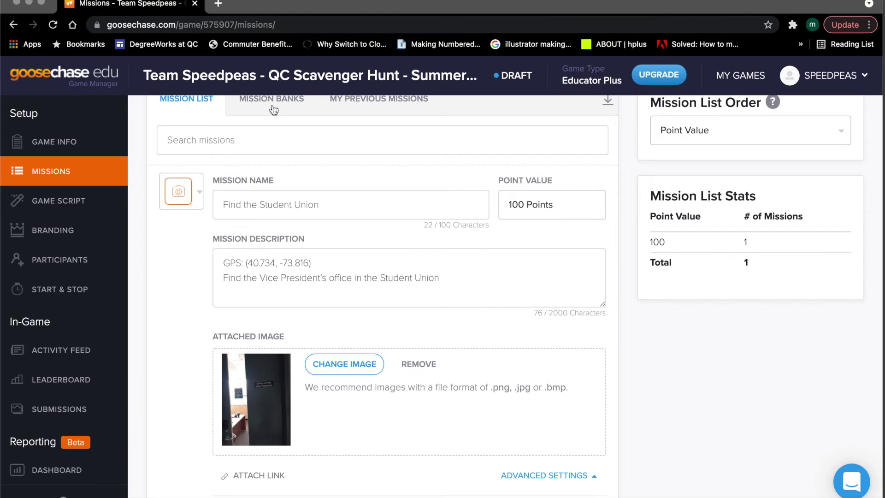
# - Save the Find the Student Union mission to the mission list
pyautogui.scroll(-1, 395, 374)
pyautogui.scroll(-7, 395, 369)
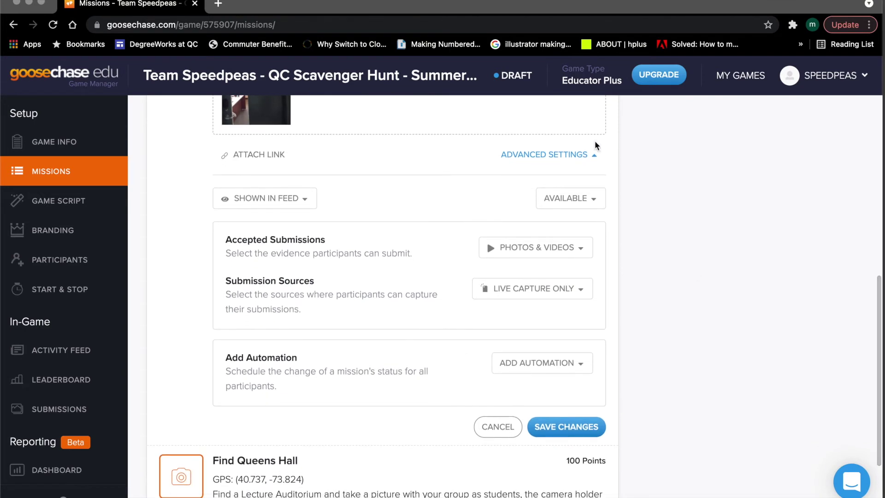
pyautogui.scroll(-1, 379, 364)
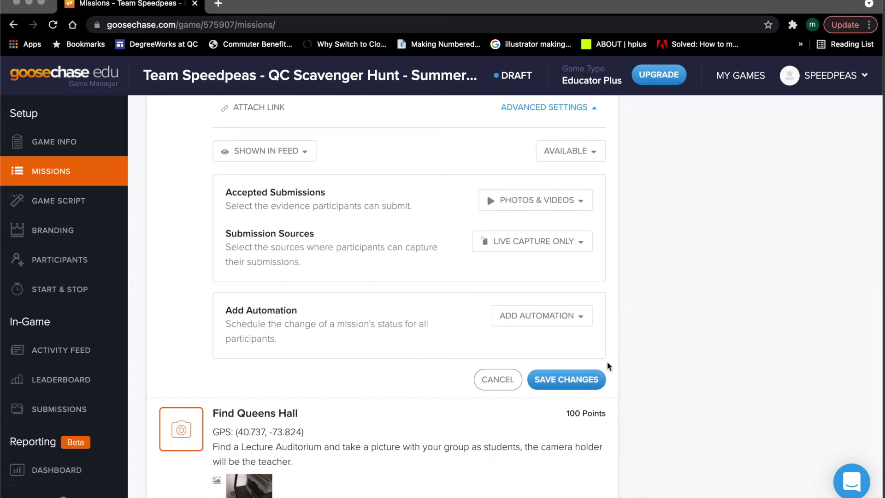
pyautogui.click(585, 378)
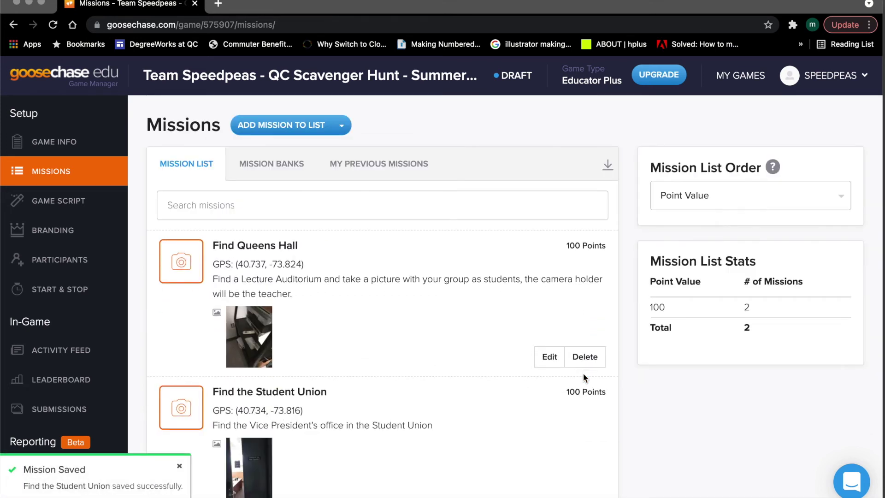
pyautogui.scroll(-1, 371, 342)
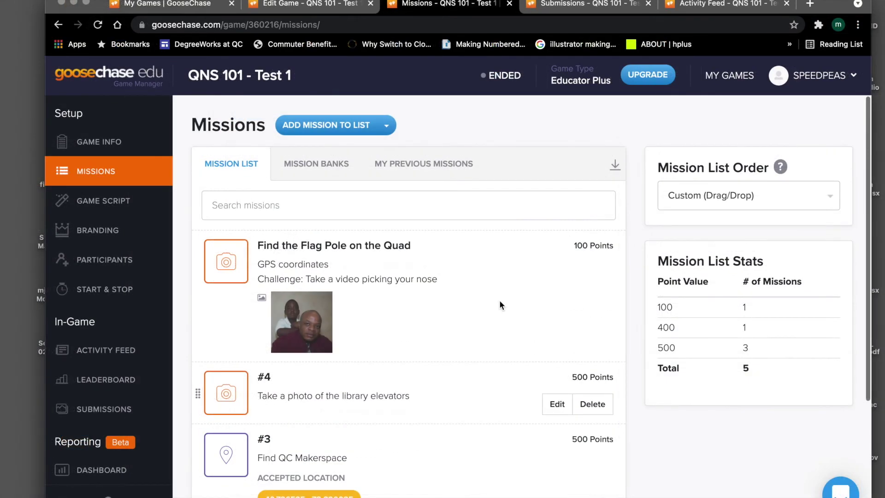
# - Review the mission list of the QNS 101 - Test 1 game and locate its game code
pyautogui.scroll(-1, 501, 304)
pyautogui.scroll(-3, 501, 305)
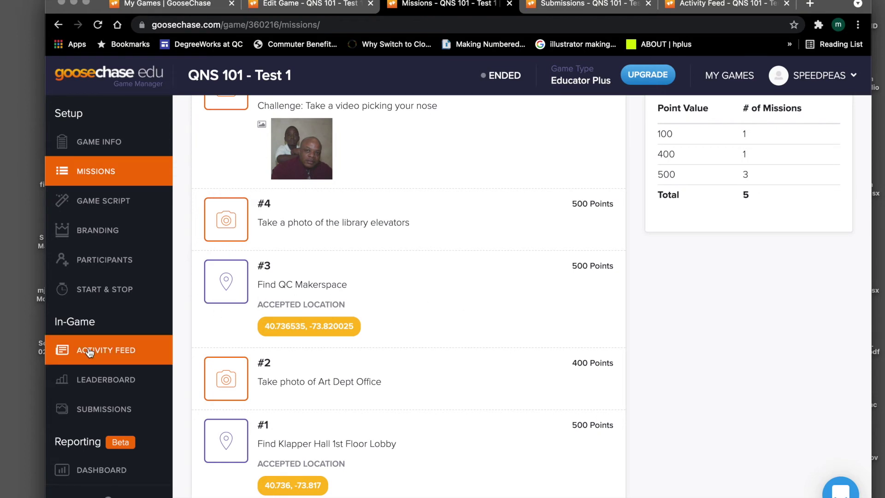
pyautogui.scroll(-2, 90, 353)
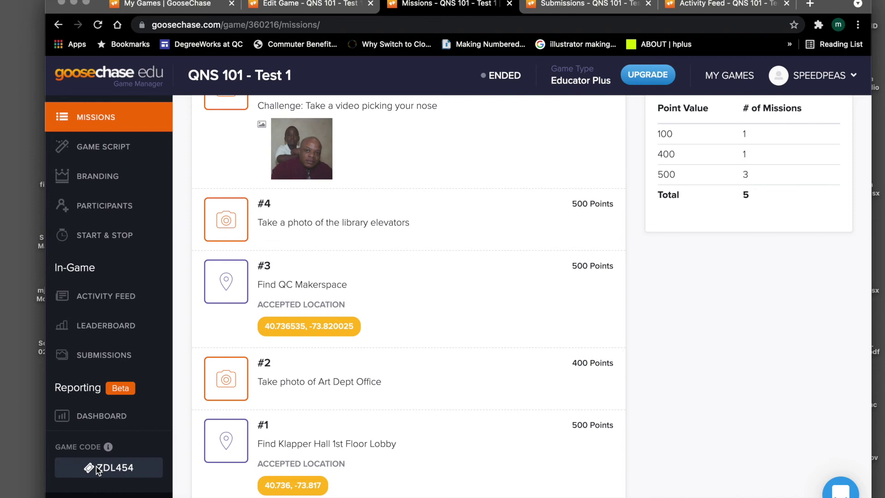
pyautogui.moveTo(135, 469); pyautogui.dragTo(97, 468)
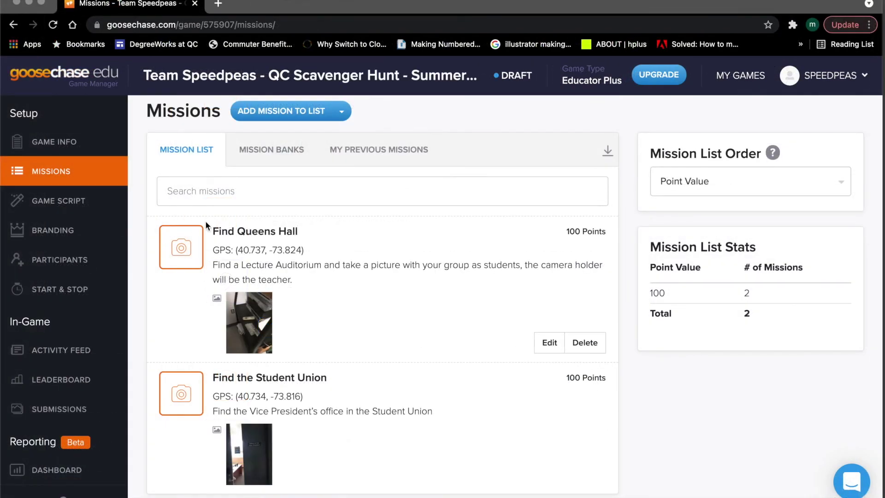
# - Review the draft scavenger hunt's participant settings and set its Start & Stop mode to Automatic
pyautogui.click(60, 261)
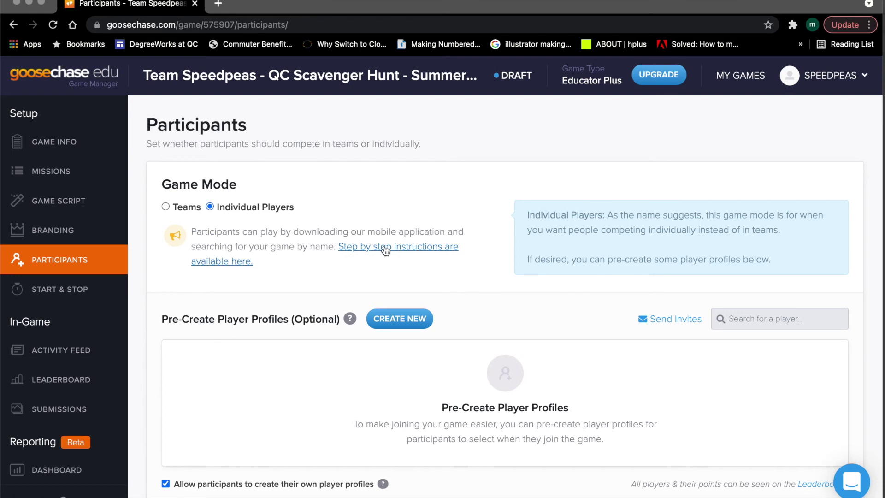
pyautogui.click(59, 289)
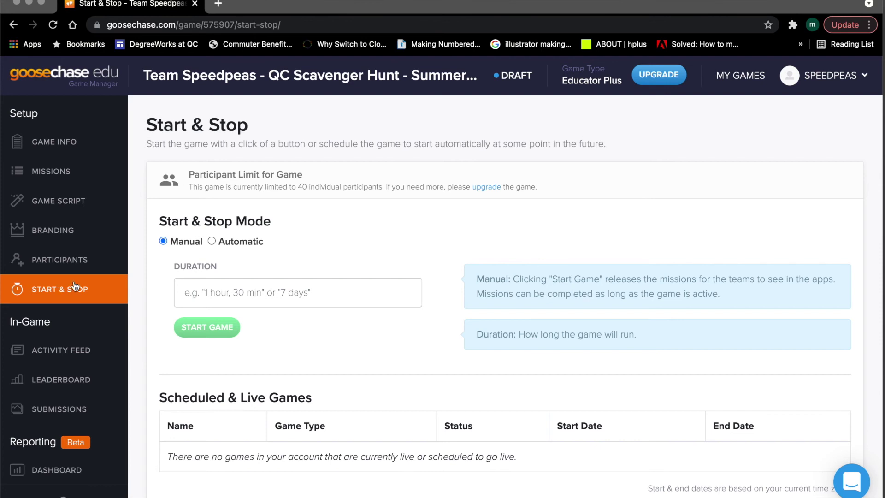
pyautogui.click(212, 241)
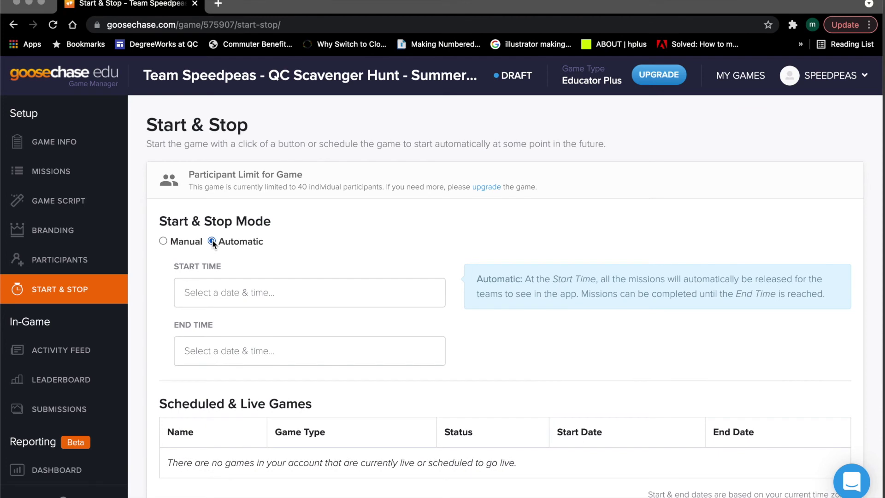
pyautogui.click(294, 294)
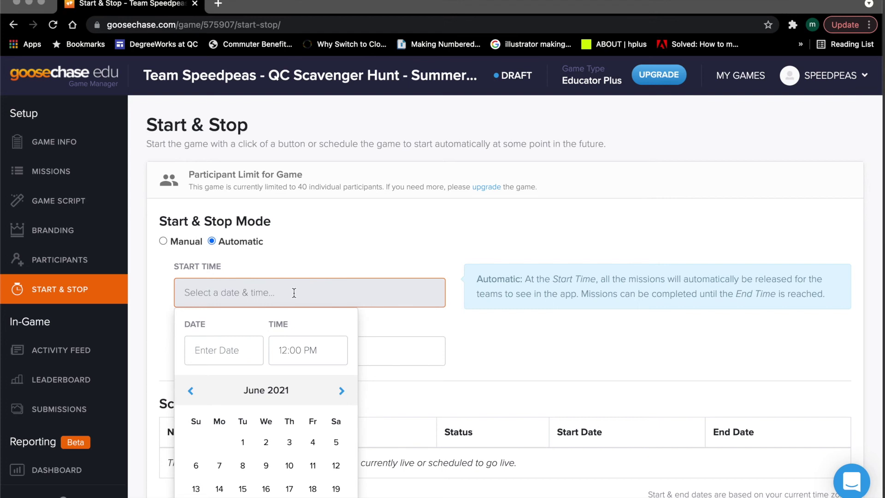
pyautogui.click(385, 316)
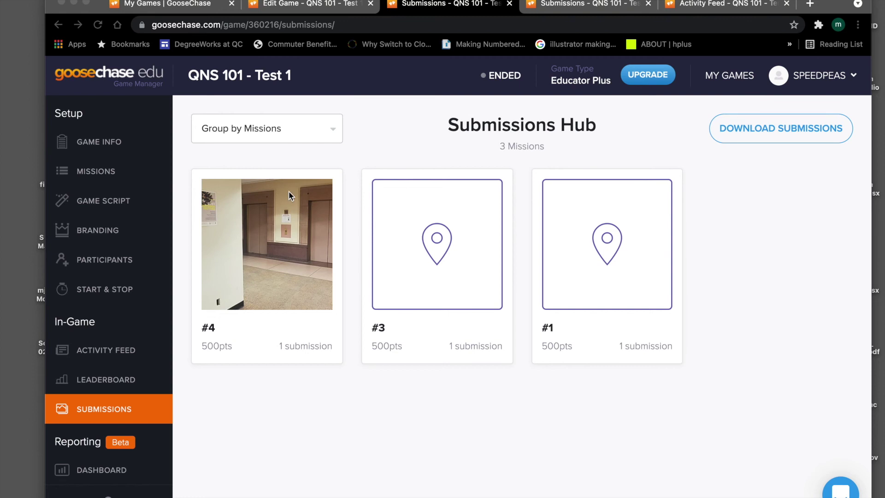
# - Examine the photo submission for mission #4 in QNS 101 - Test 1, including its task text, bonus and save options
pyautogui.click(257, 254)
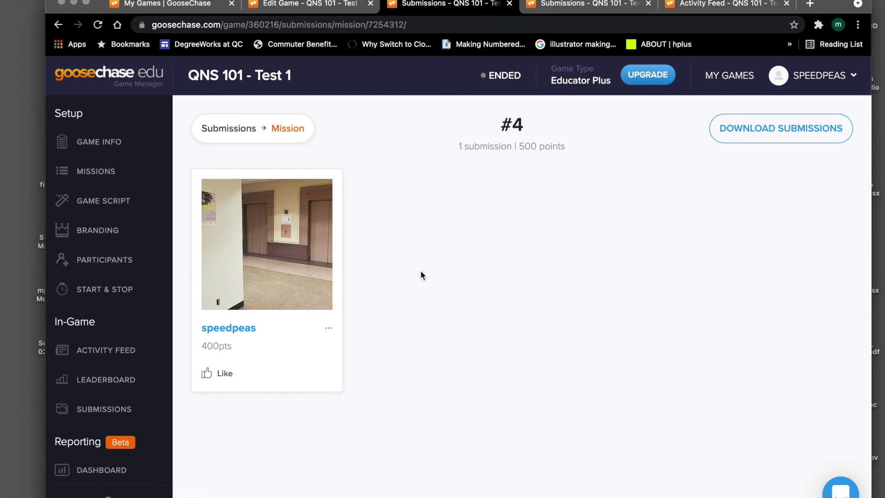
pyautogui.click(277, 229)
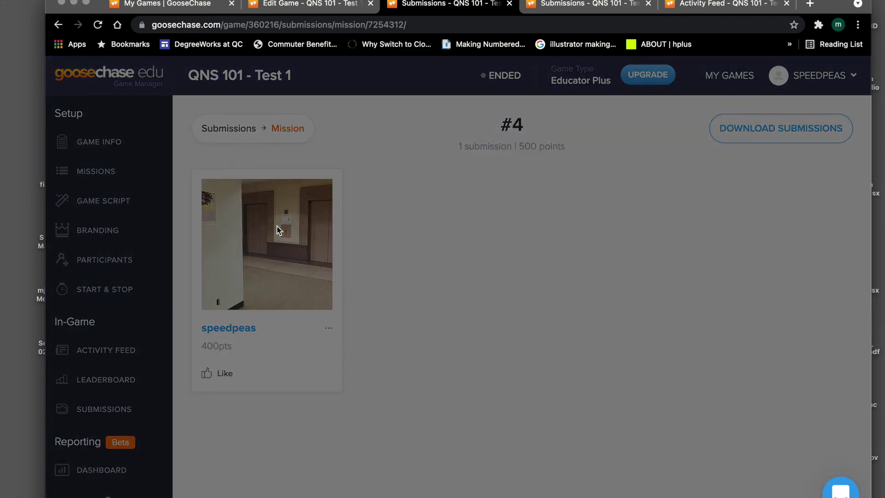
pyautogui.scroll(-1, 277, 228)
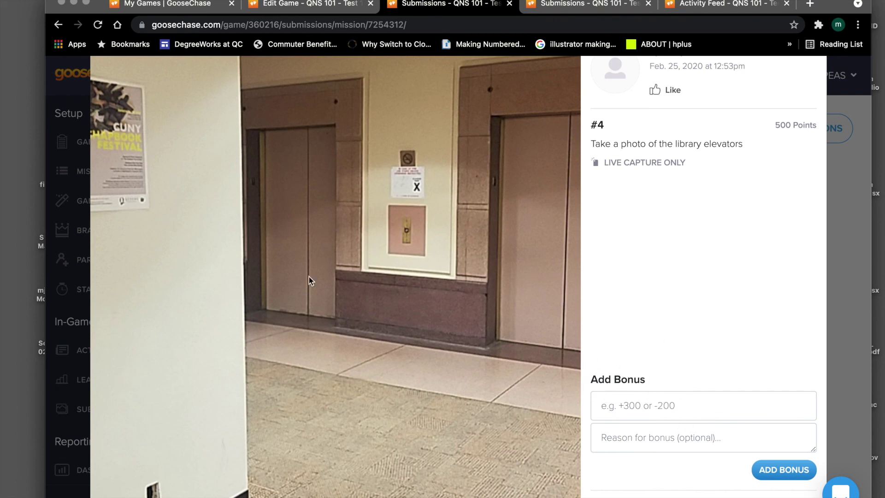
pyautogui.moveTo(591, 145); pyautogui.dragTo(749, 146)
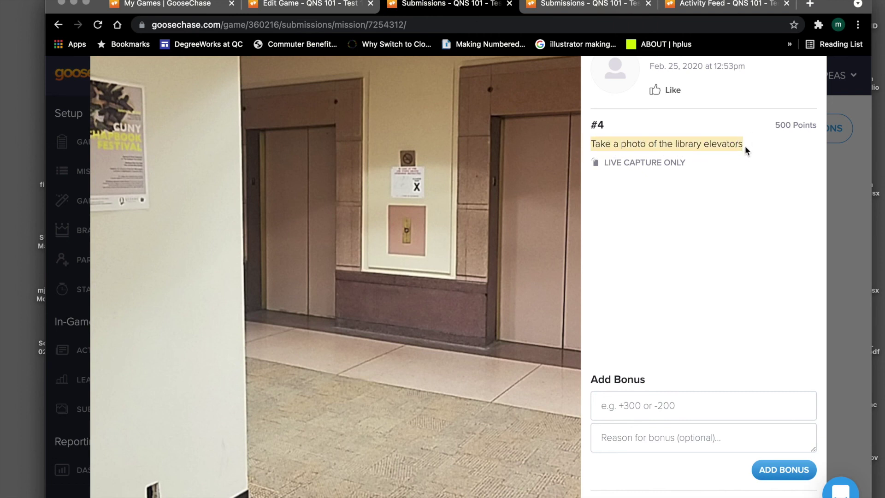
pyautogui.click(743, 145)
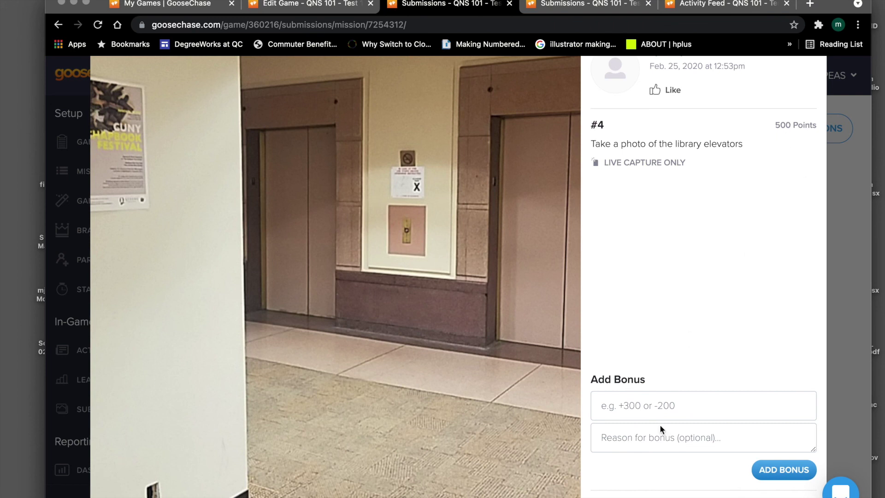
pyautogui.scroll(-1, 636, 451)
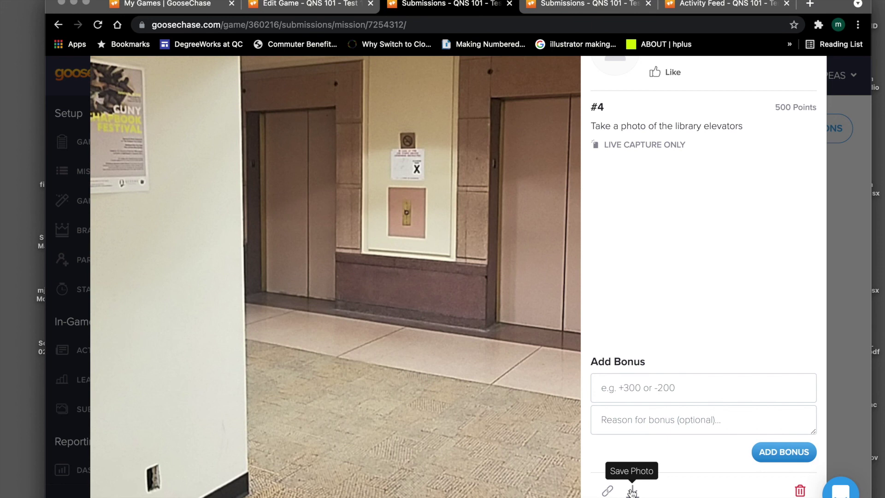
pyautogui.scroll(2, 631, 491)
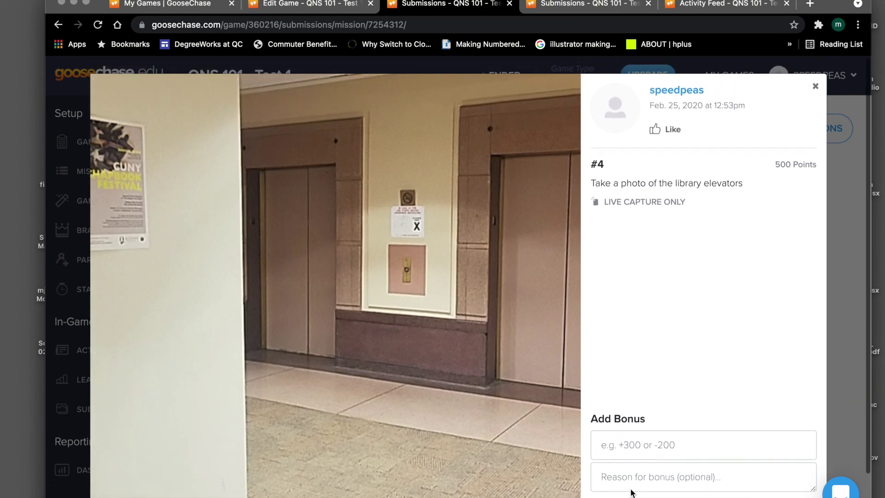
pyautogui.scroll(-1, 686, 356)
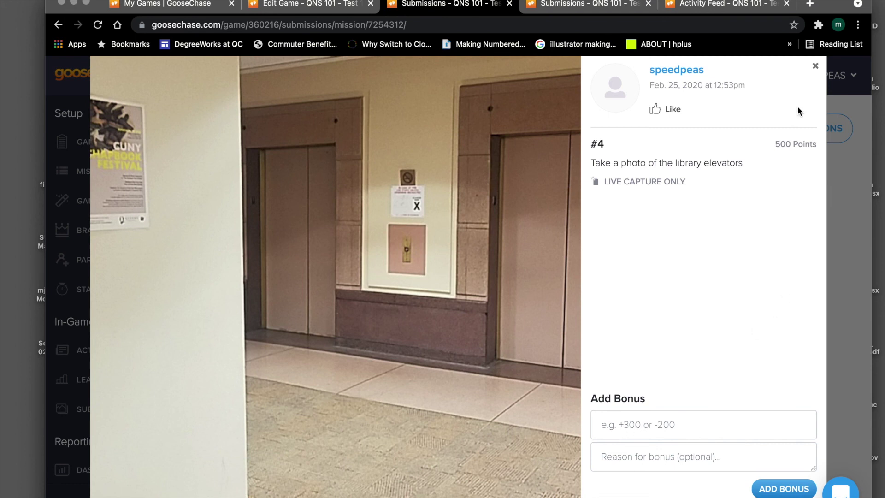
pyautogui.click(816, 69)
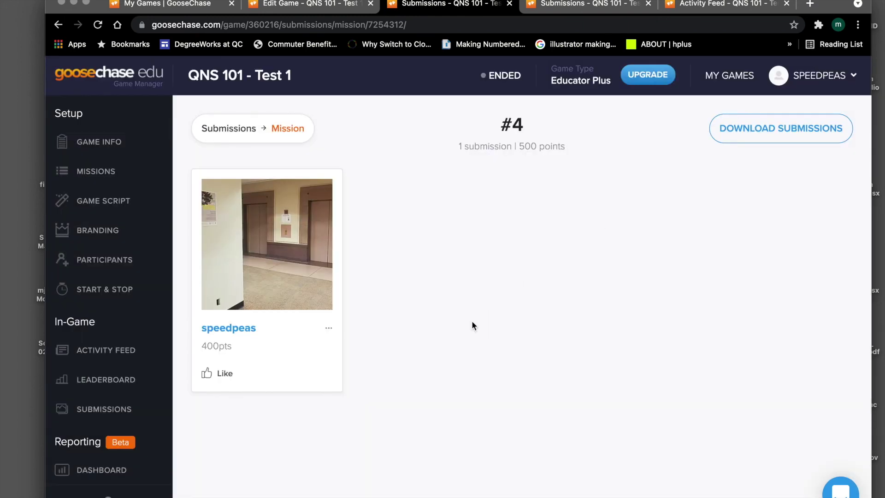
# - Look through the activity feed of QNS 101 - Test 1 and view the game's leaderboard
pyautogui.click(118, 354)
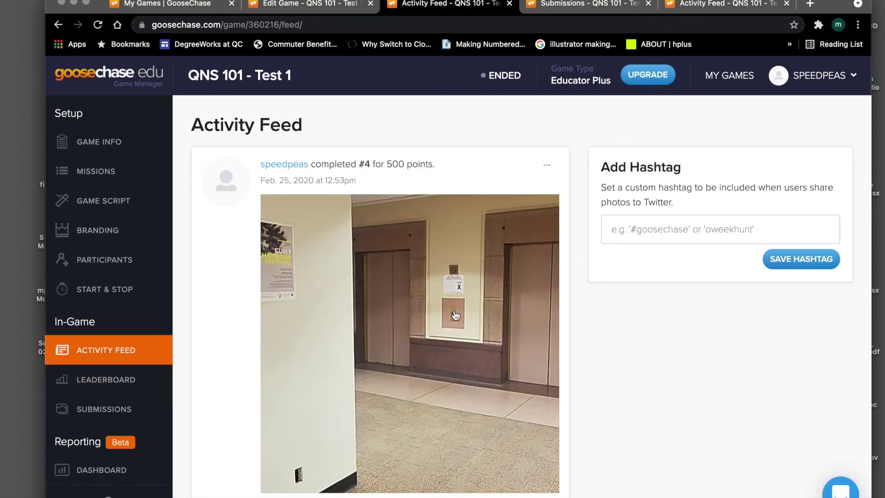
pyautogui.scroll(-2, 455, 315)
pyautogui.scroll(-5, 456, 316)
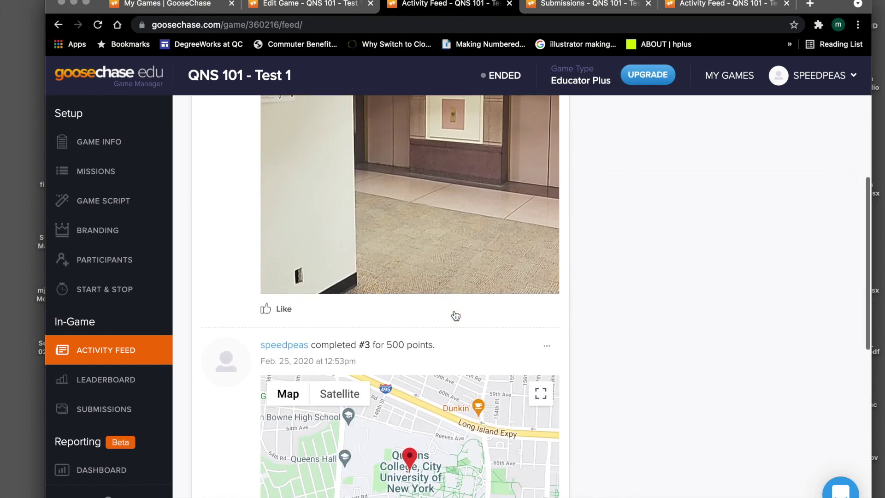
pyautogui.scroll(-10, 455, 315)
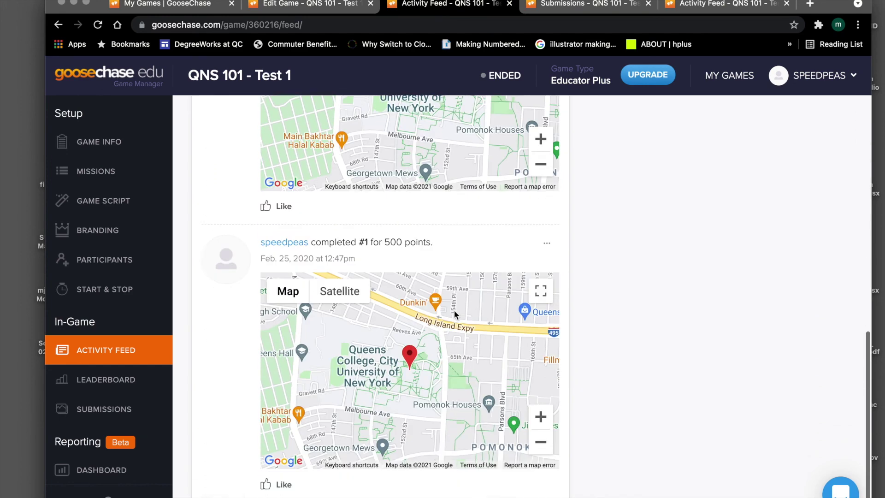
pyautogui.scroll(15, 454, 311)
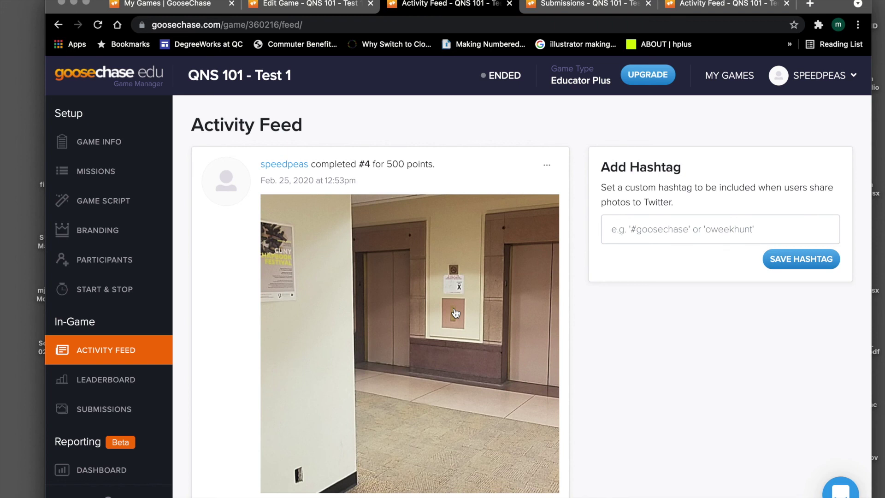
pyautogui.click(117, 386)
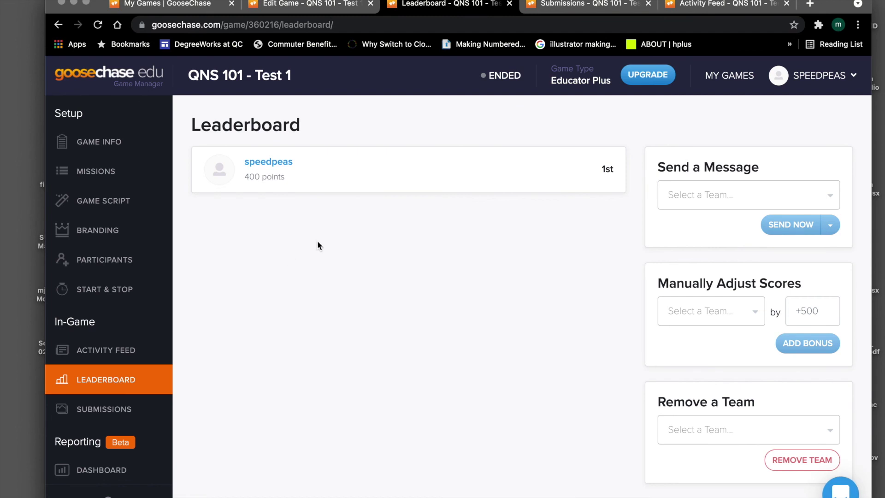